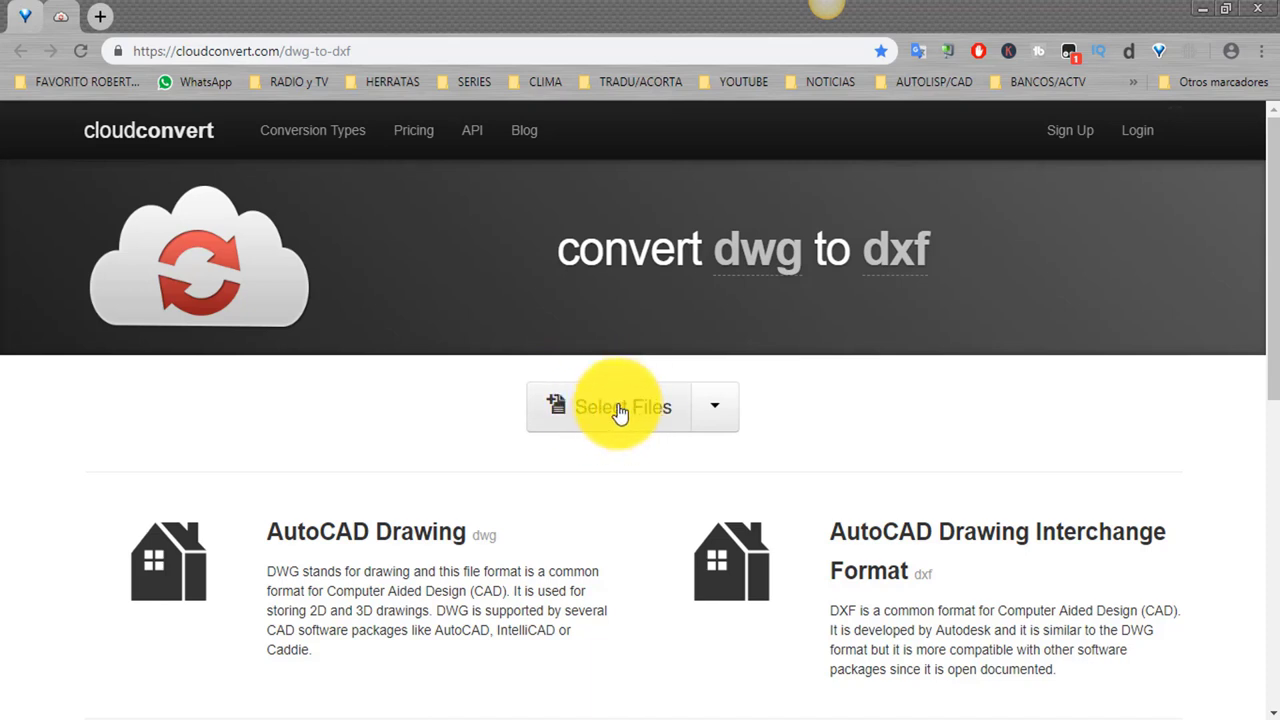
- Show the dropdown of file sources next to Select Files
click(712, 408)
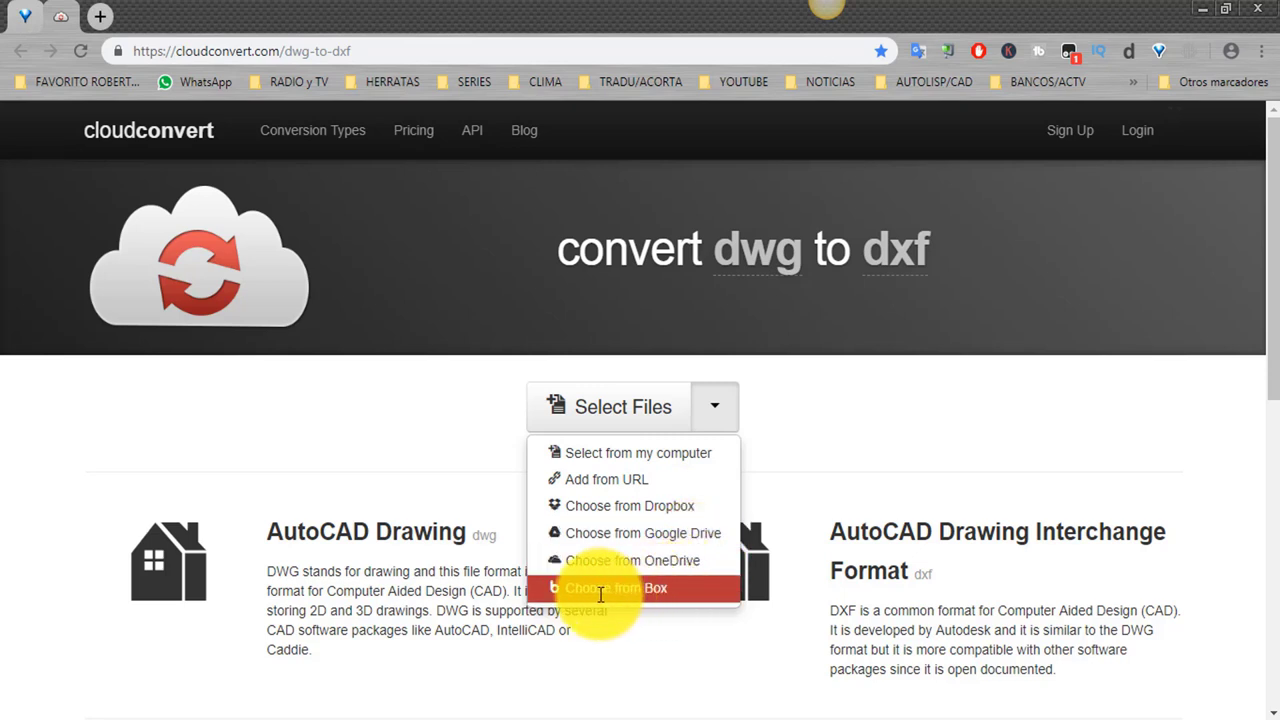
click(845, 443)
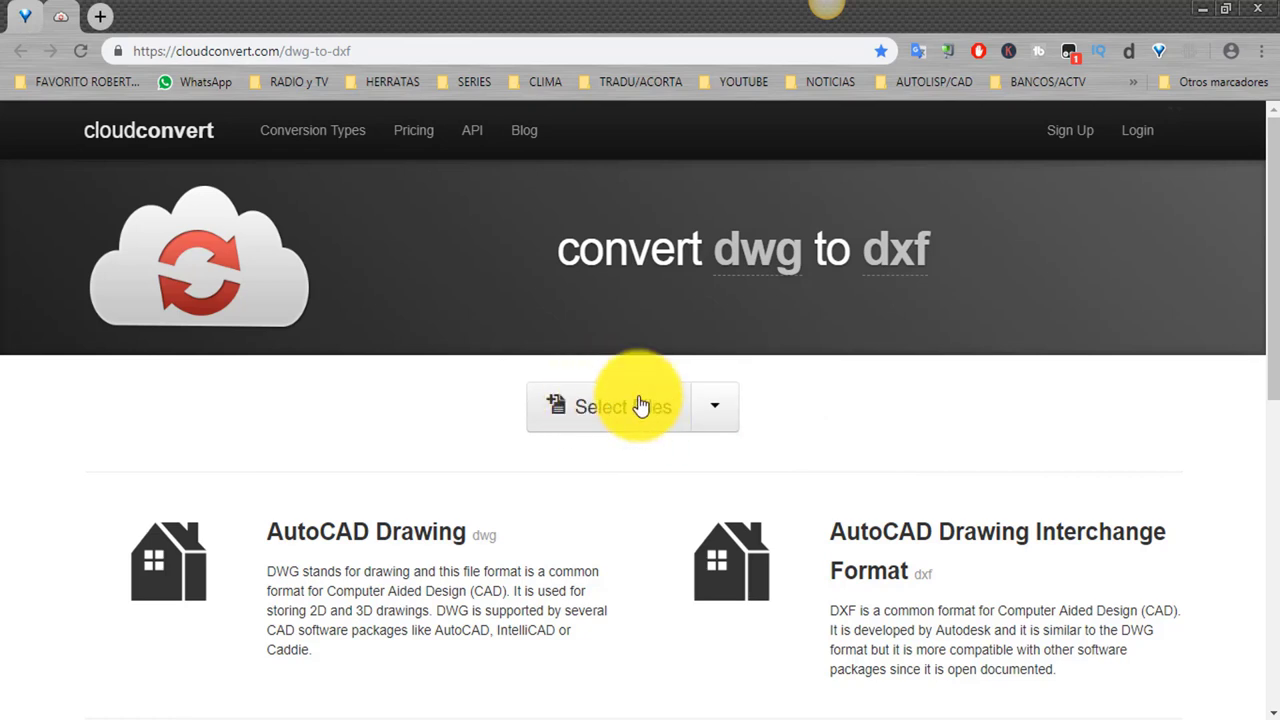
click(714, 412)
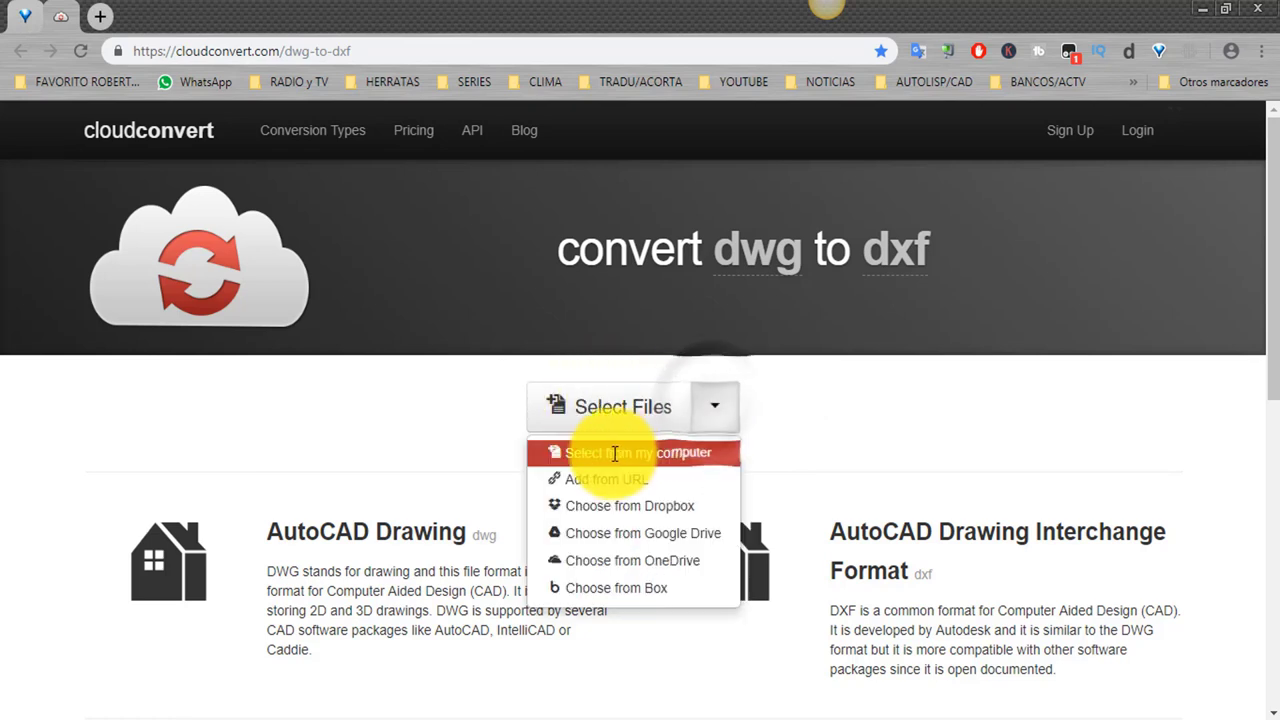
- Upload silla ejemplo.dwg from the computer through the Abrir dialog
click(610, 402)
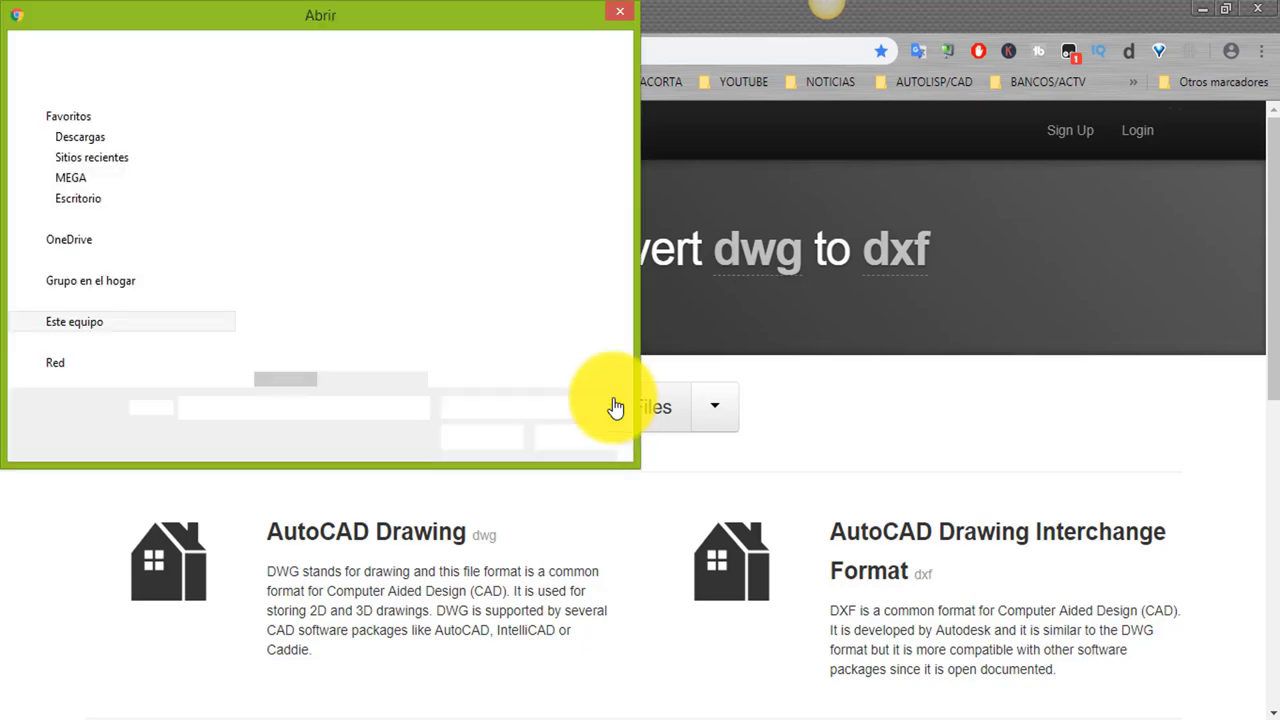
drag(426, 16, 620, 38)
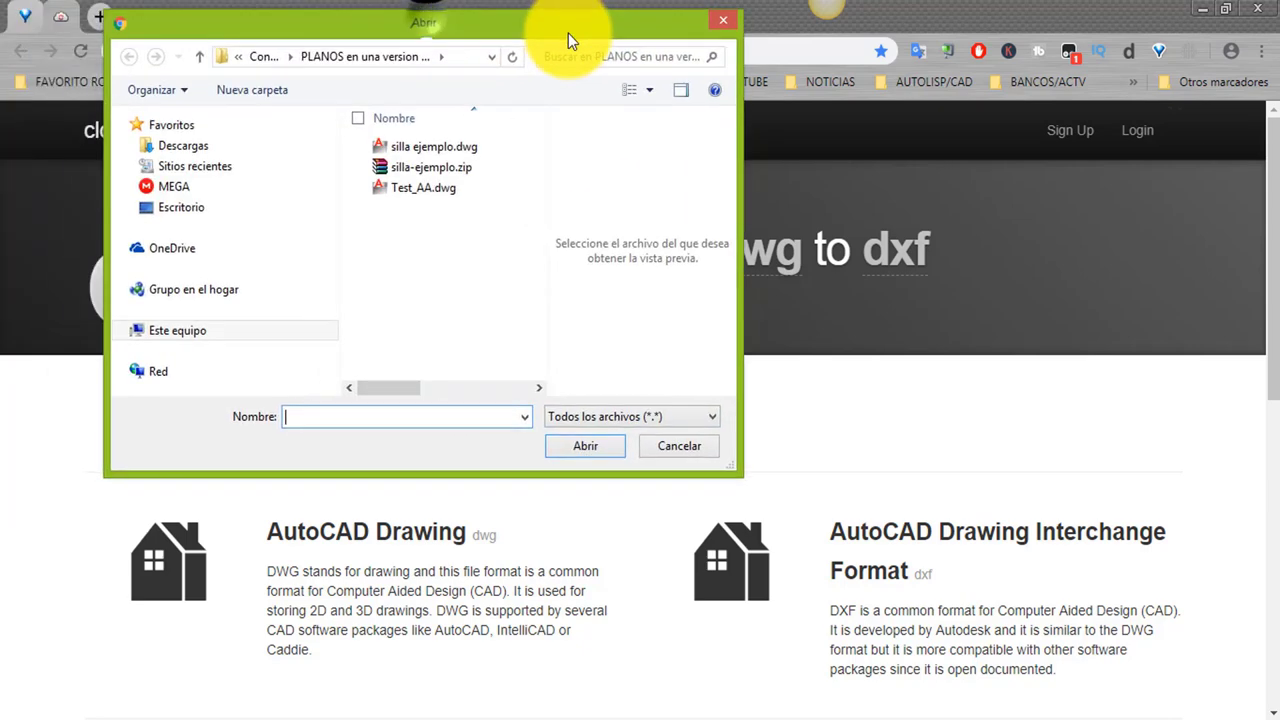
drag(834, 503, 908, 522)
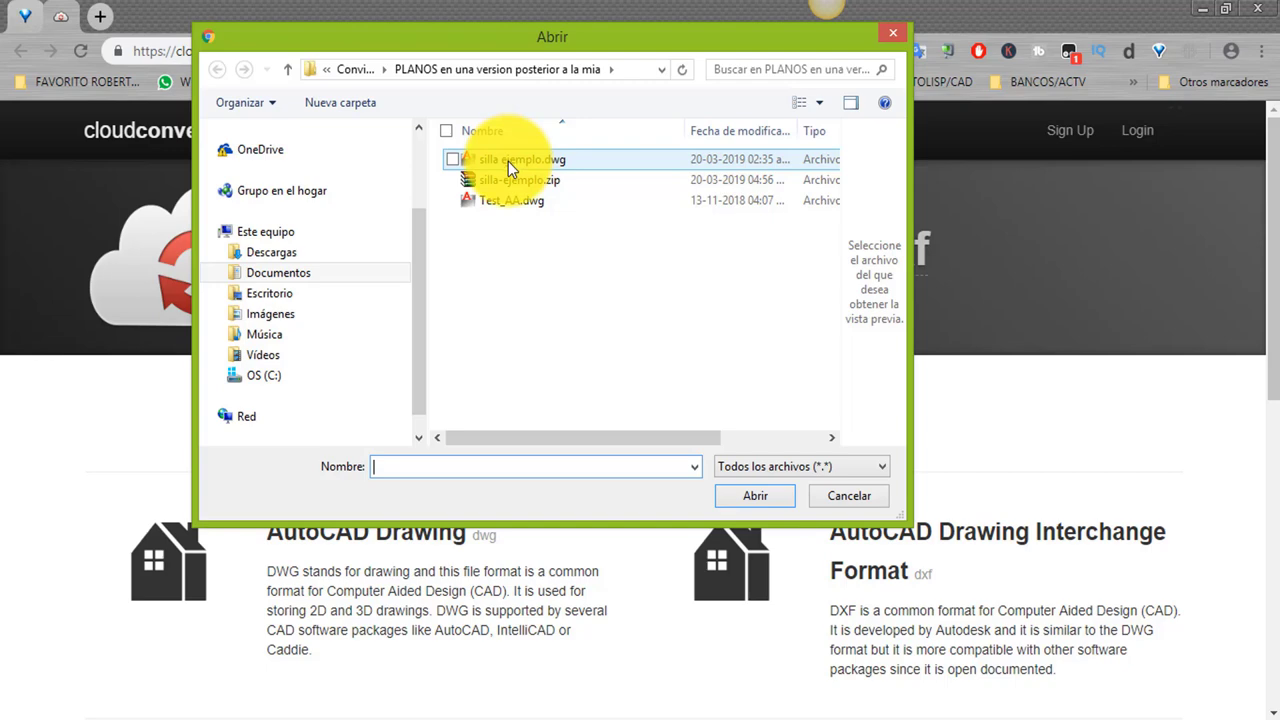
click(508, 161)
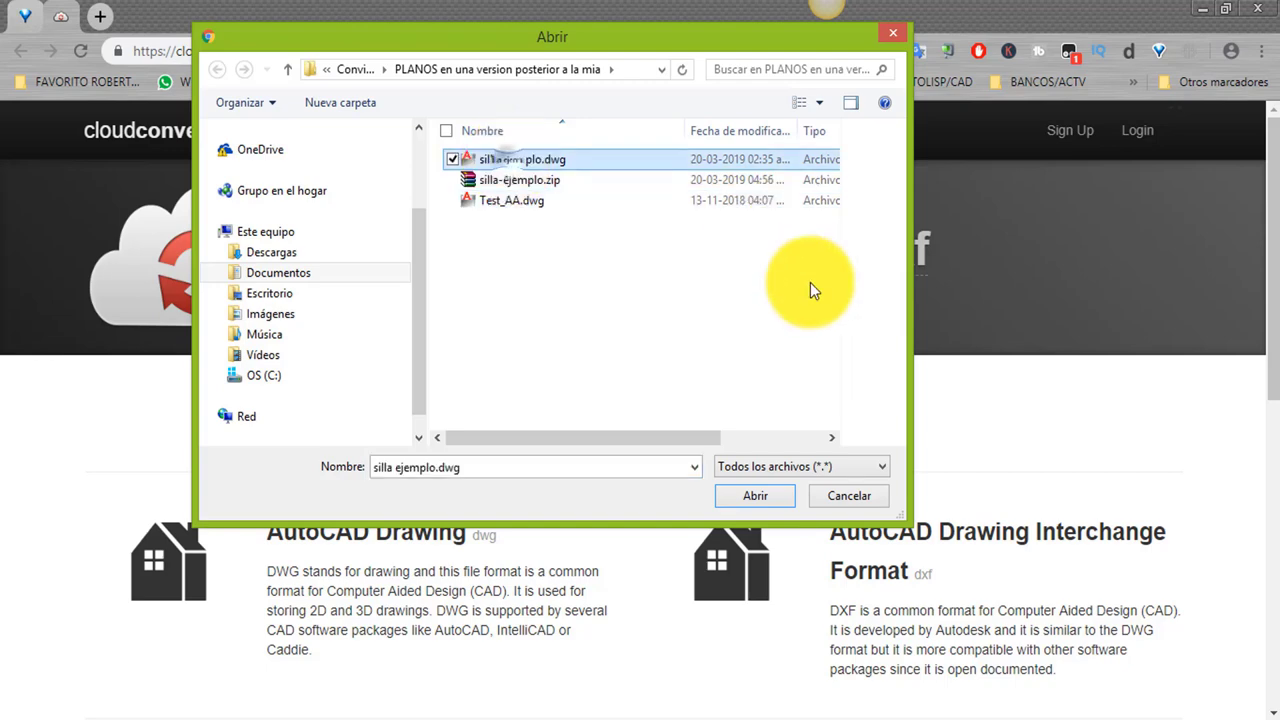
click(736, 496)
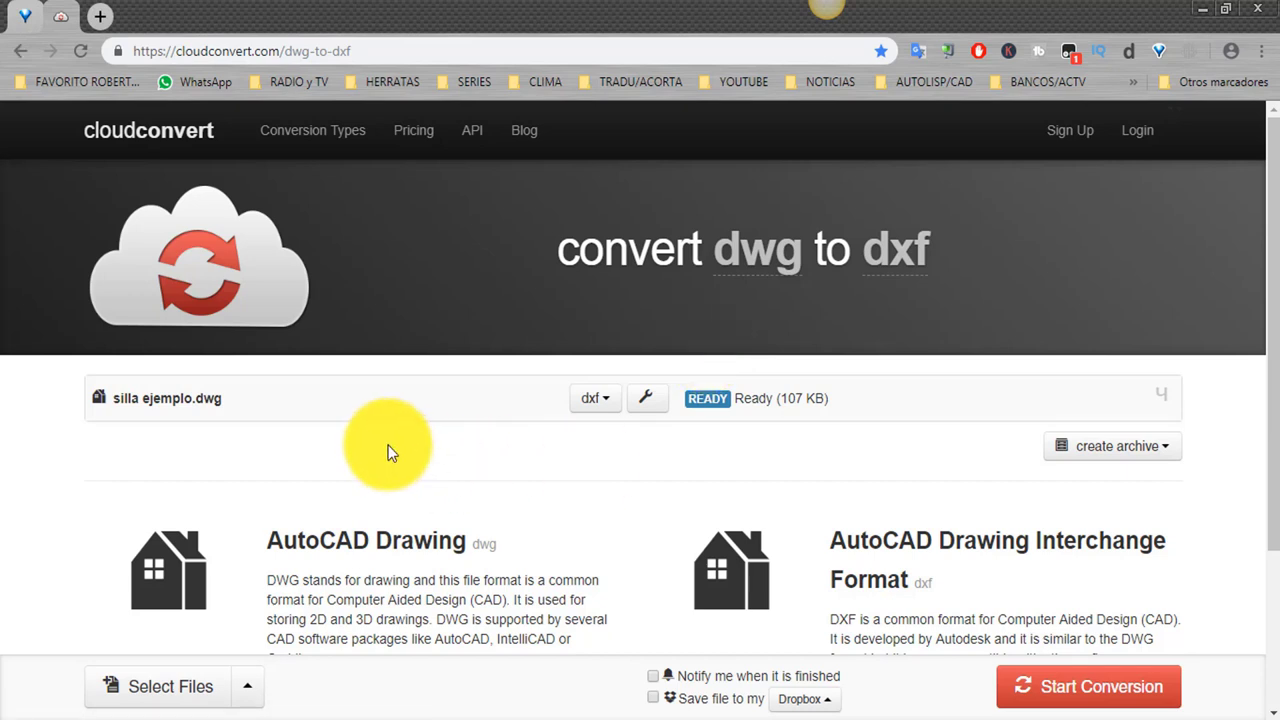
- Keep dxf as the output format and bring up the Conversion Options dialog
click(605, 404)
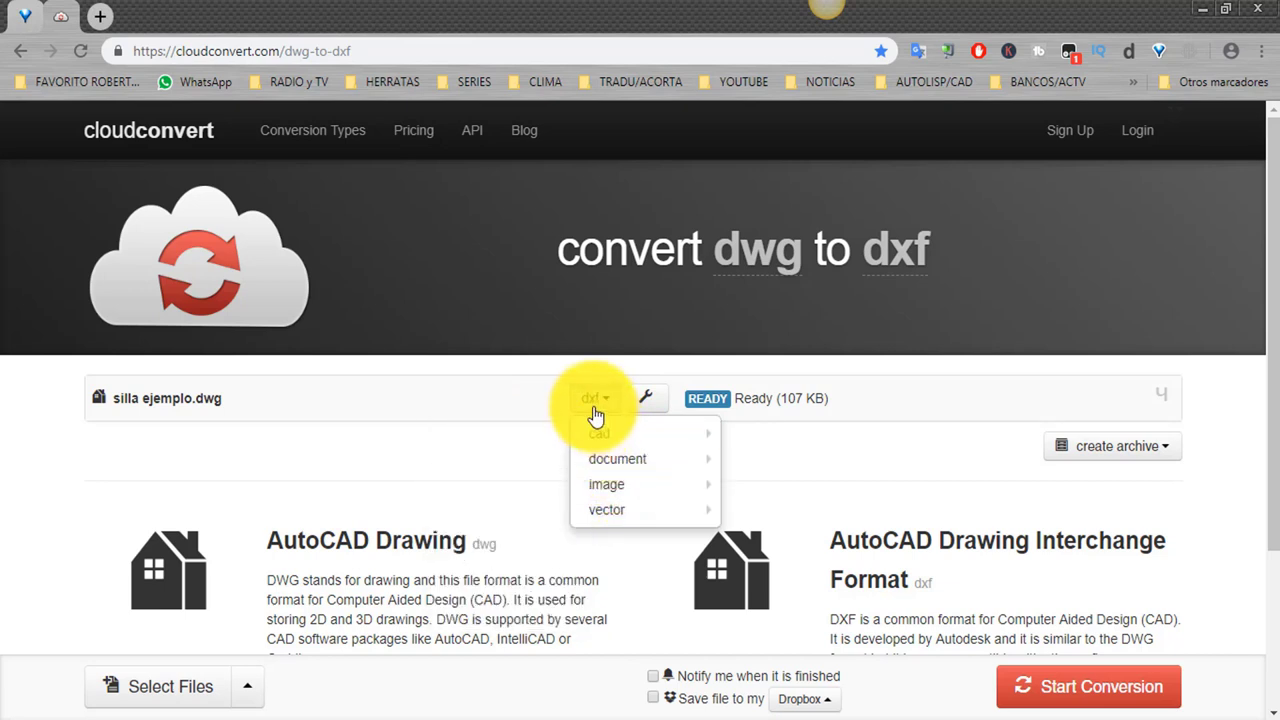
click(530, 422)
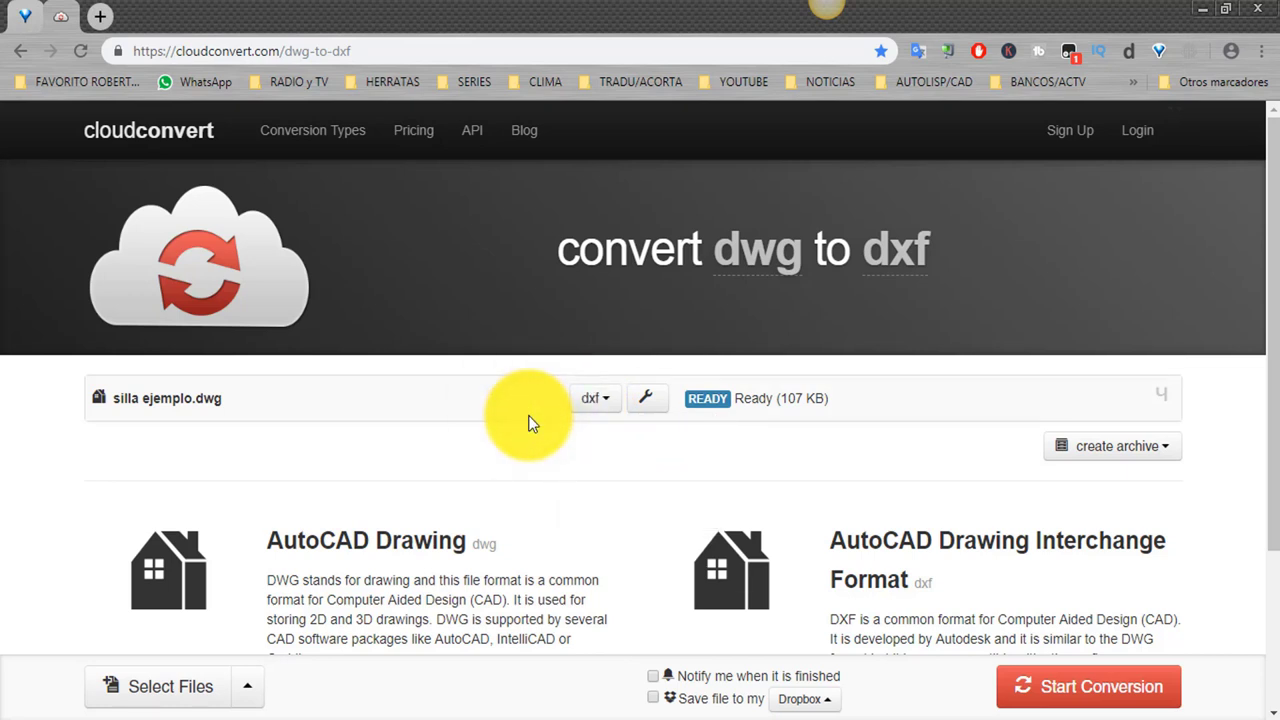
click(650, 401)
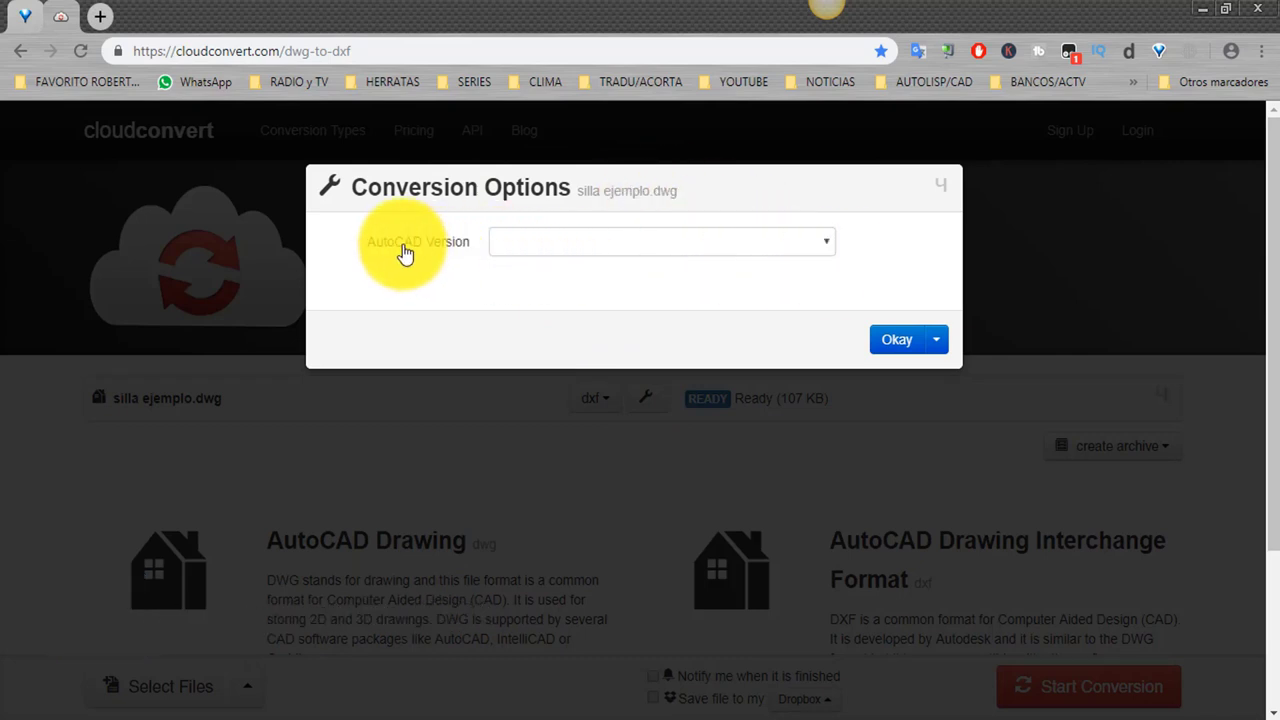
- Set AutoCAD Version to Version 2000 and apply the conversion options
click(829, 251)
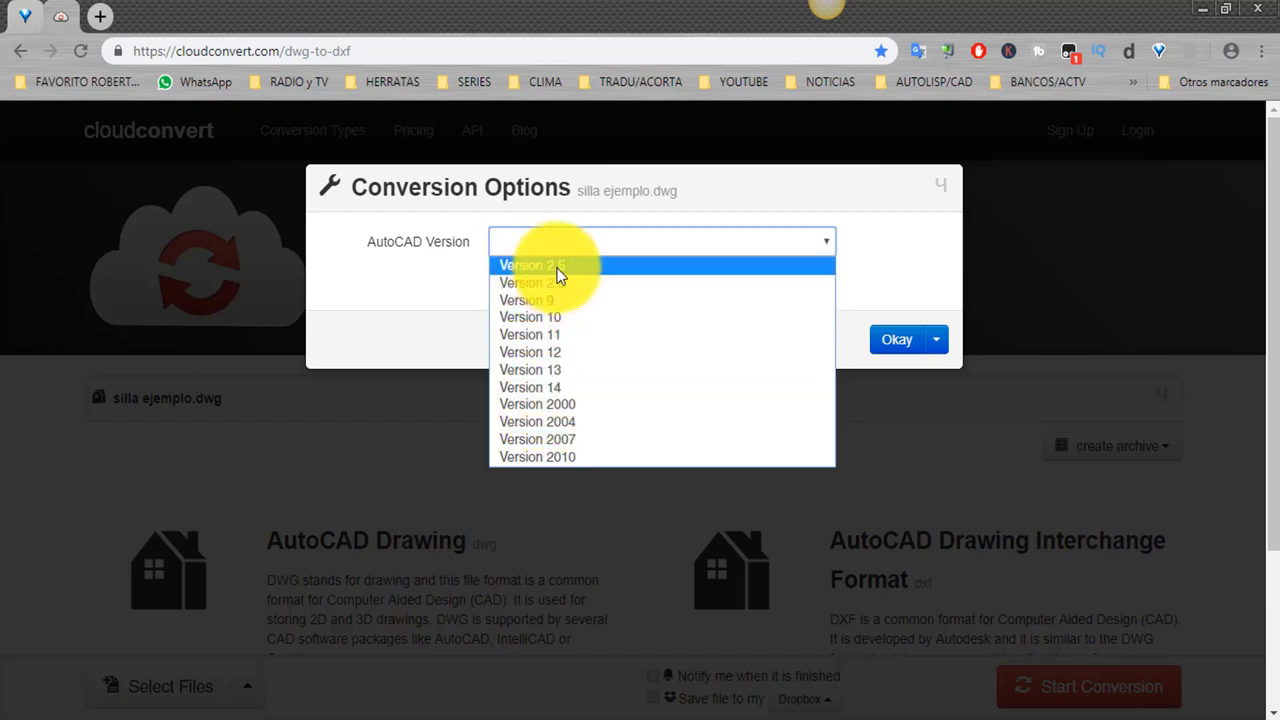
click(570, 404)
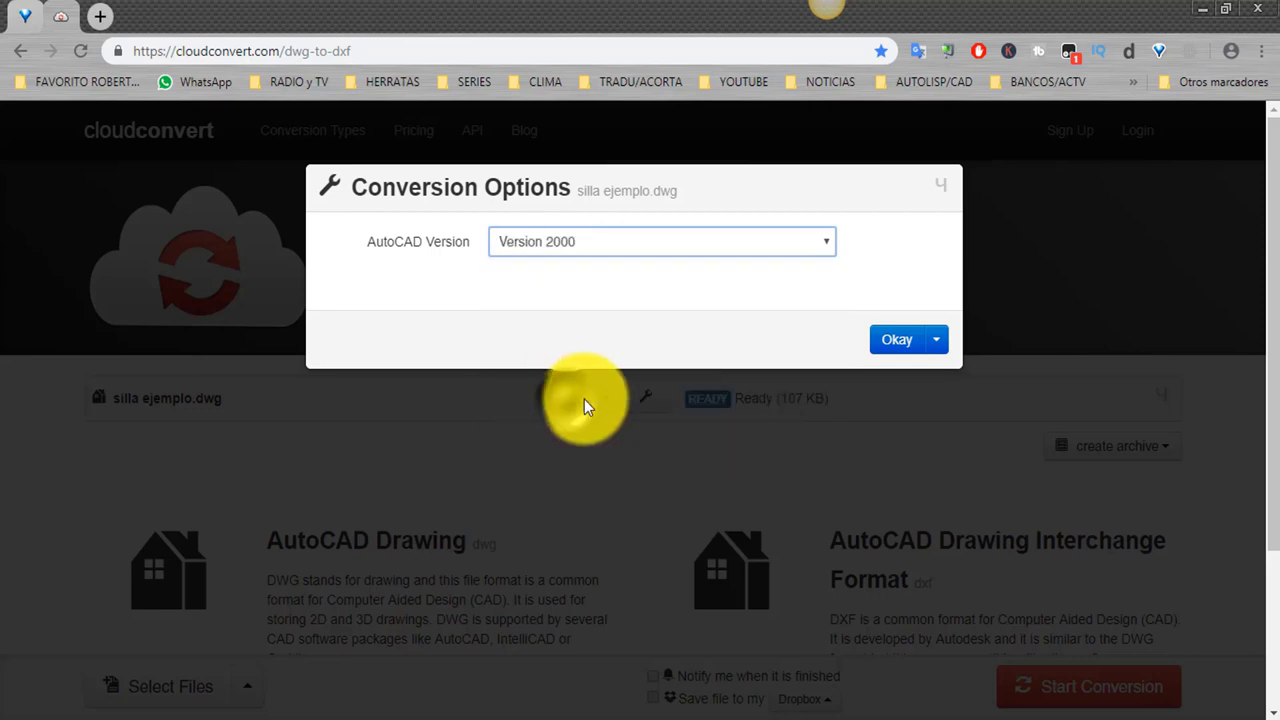
click(881, 341)
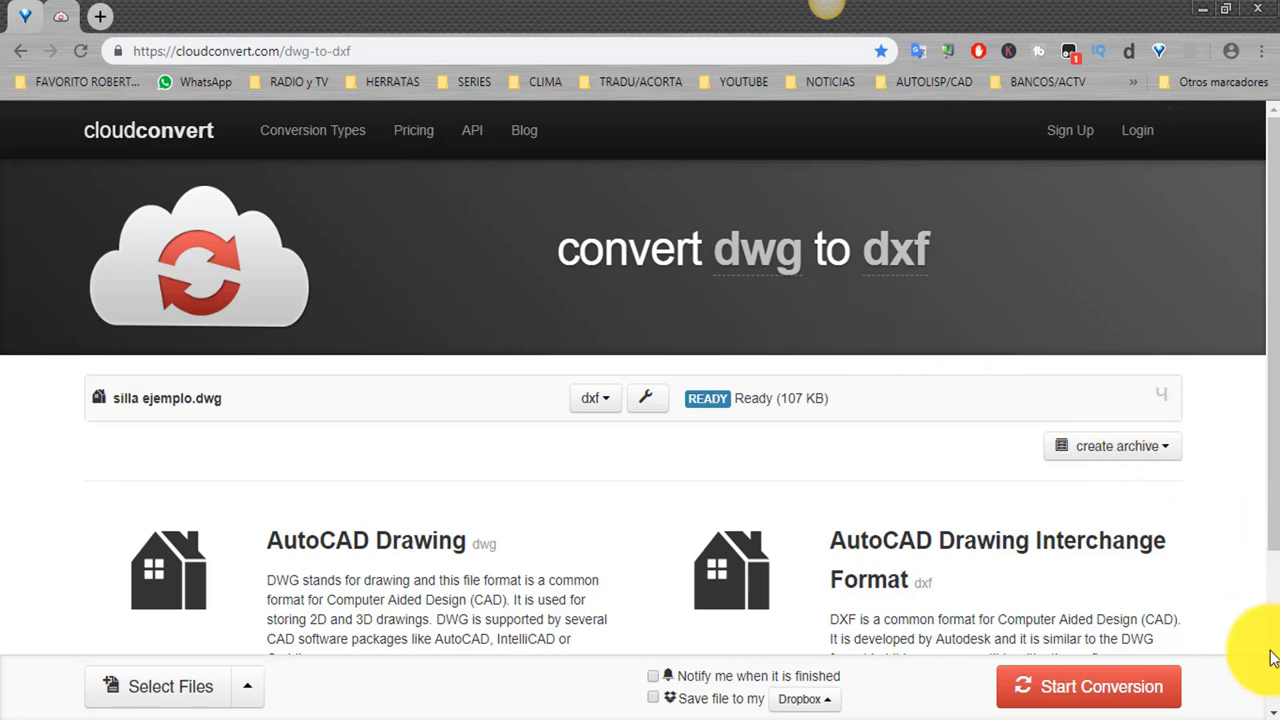
- Convert silla ejemplo.dwg to dxf and view the extra download options
click(1103, 697)
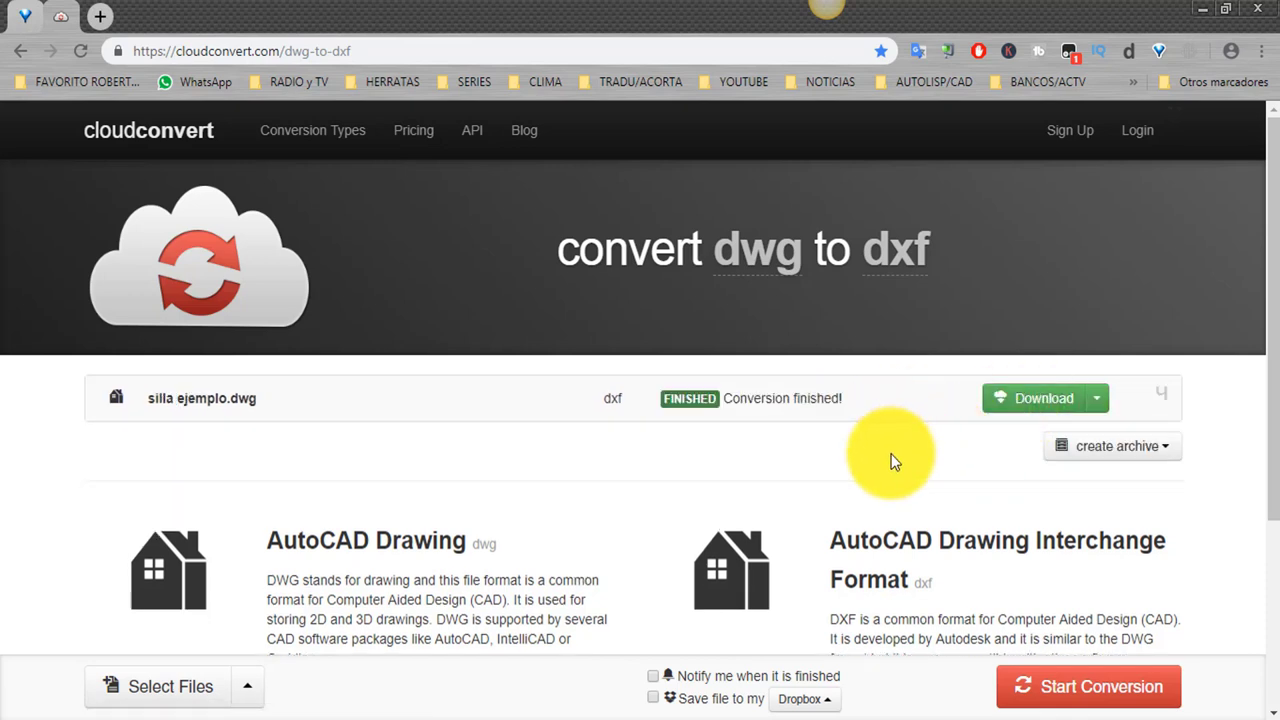
click(1097, 399)
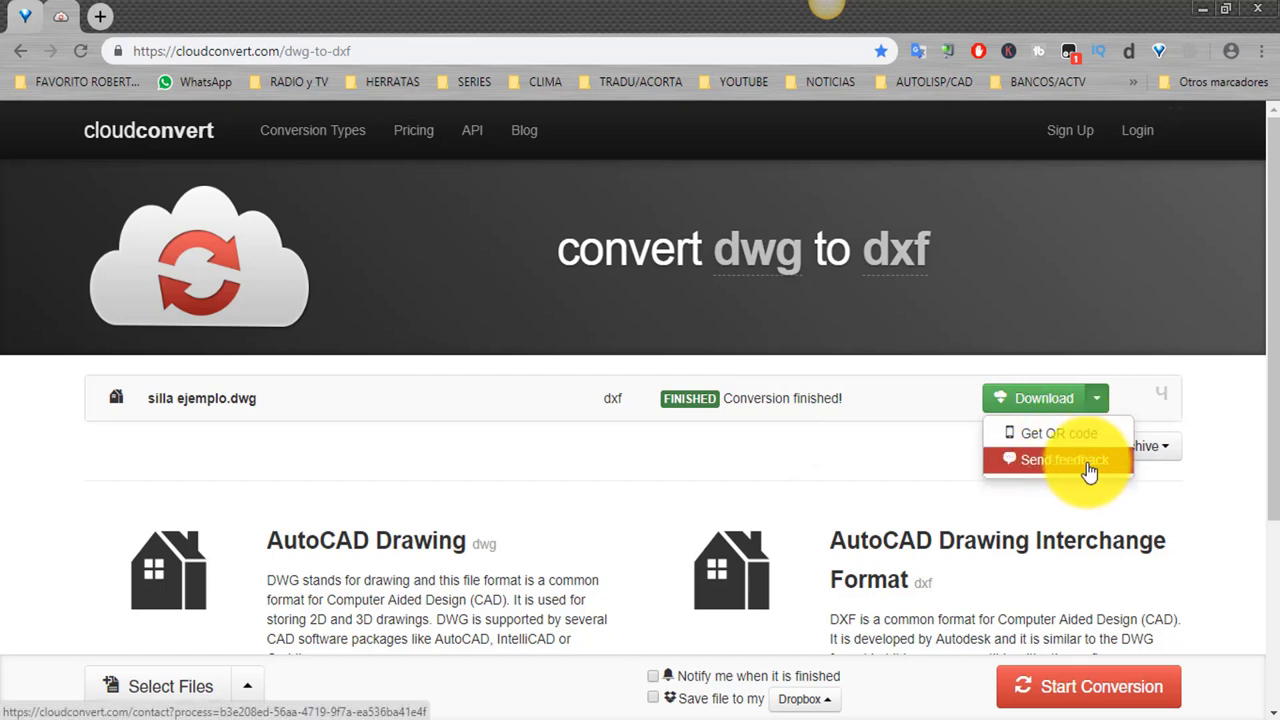
- Download the converted silla ejemplo.dxf with the green Download button
click(910, 451)
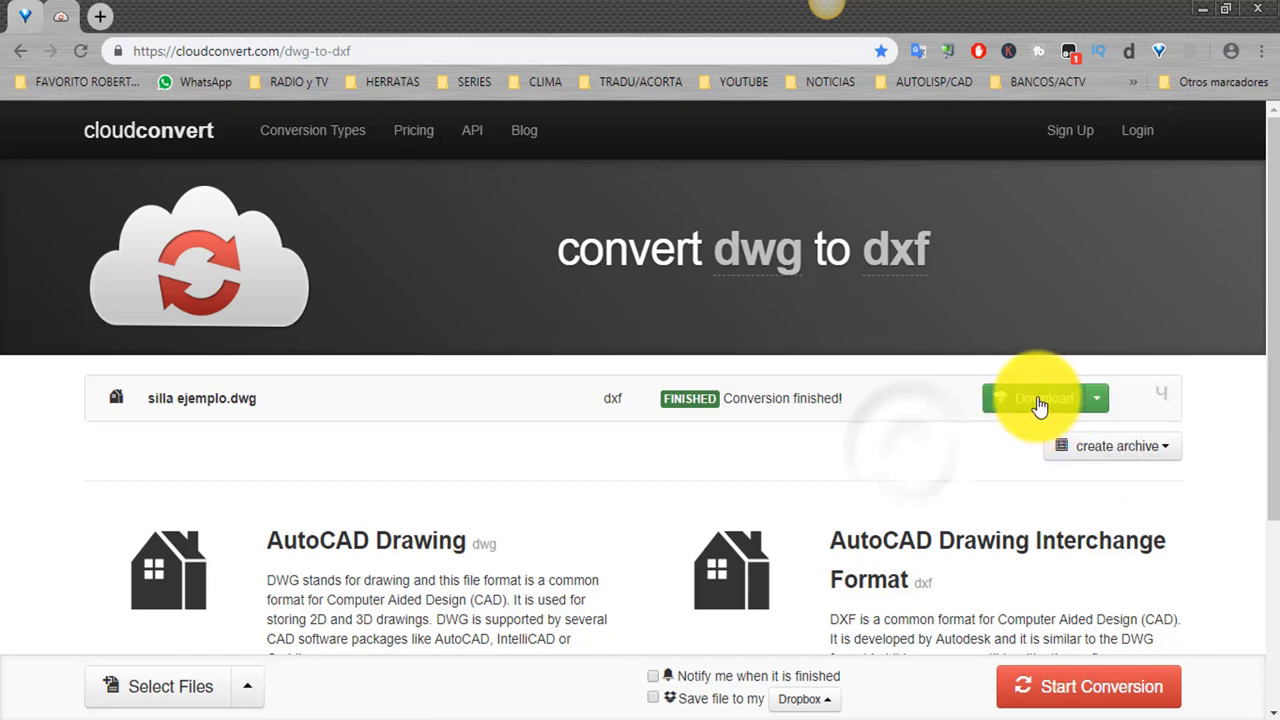
click(1038, 405)
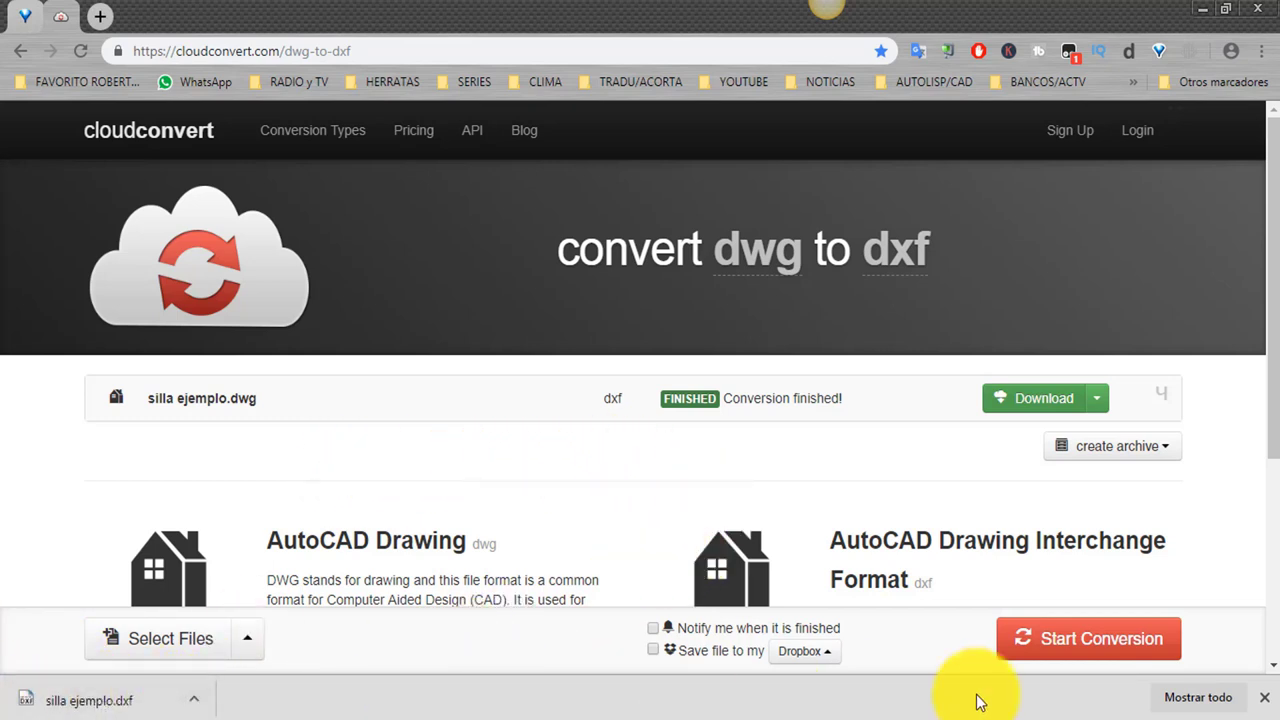
- Show silla ejemplo.dxf in the Descargas folder and maximize that Explorer window
click(194, 699)
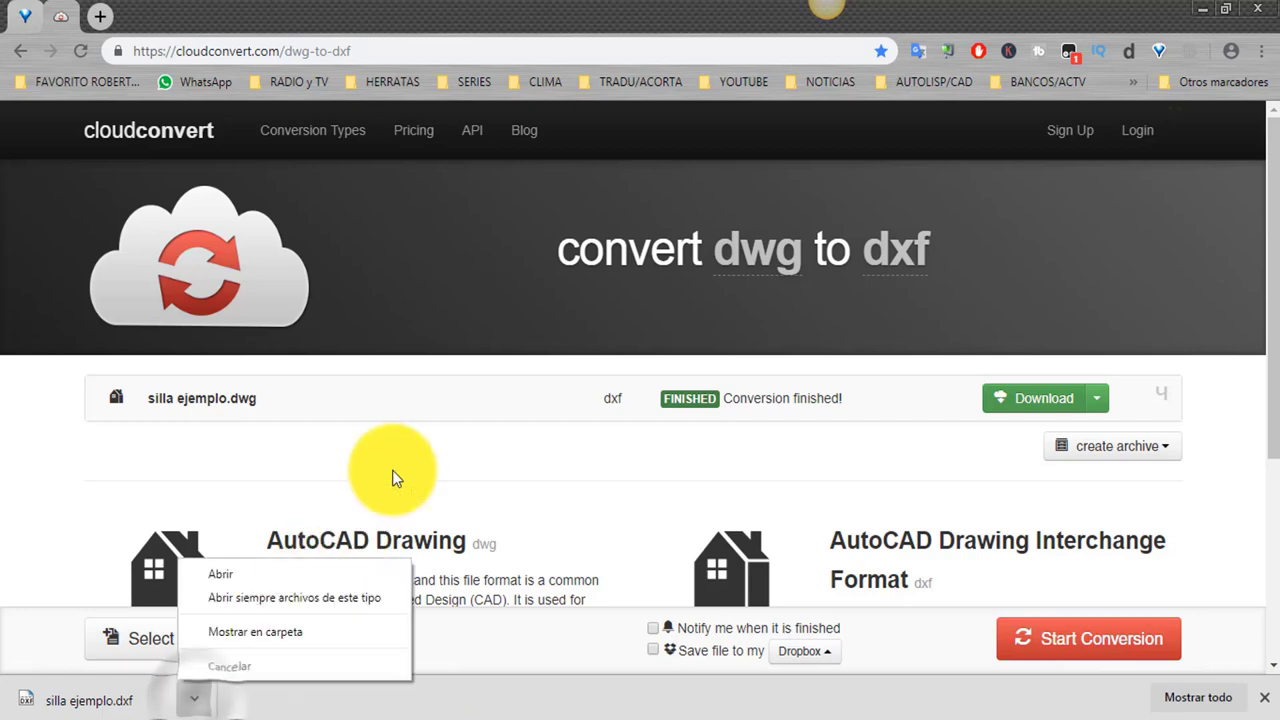
click(272, 632)
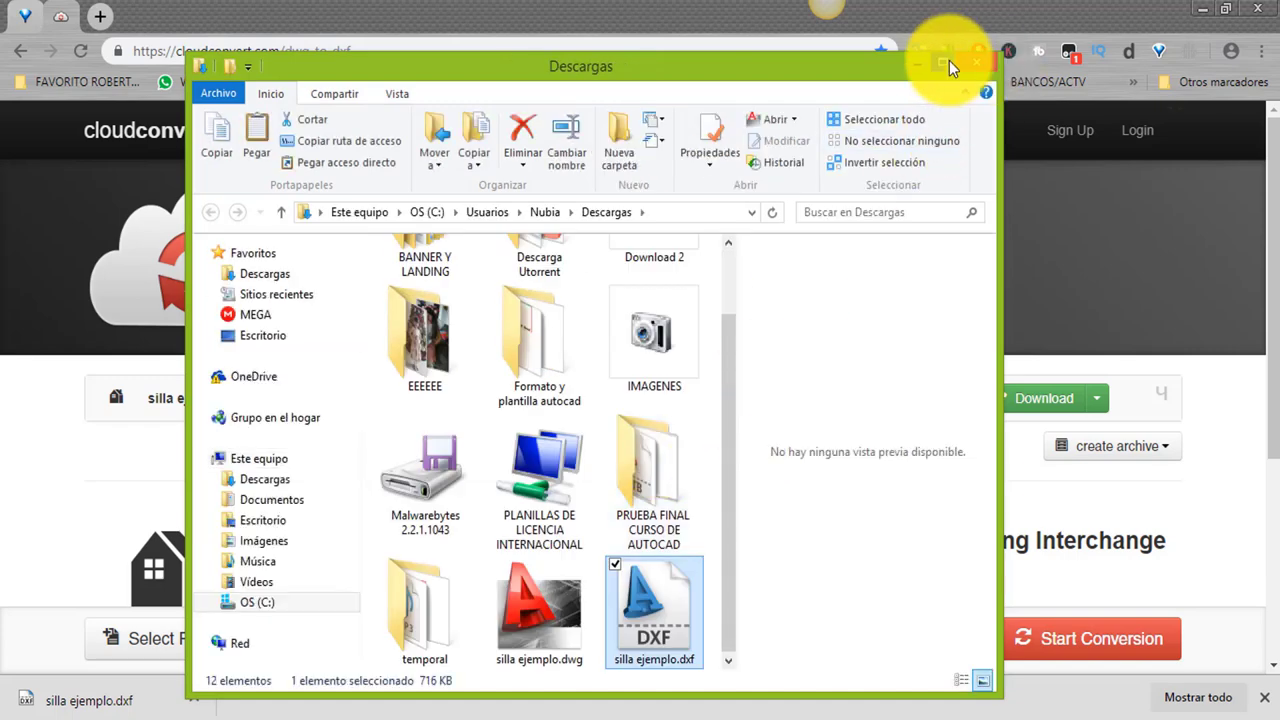
click(946, 61)
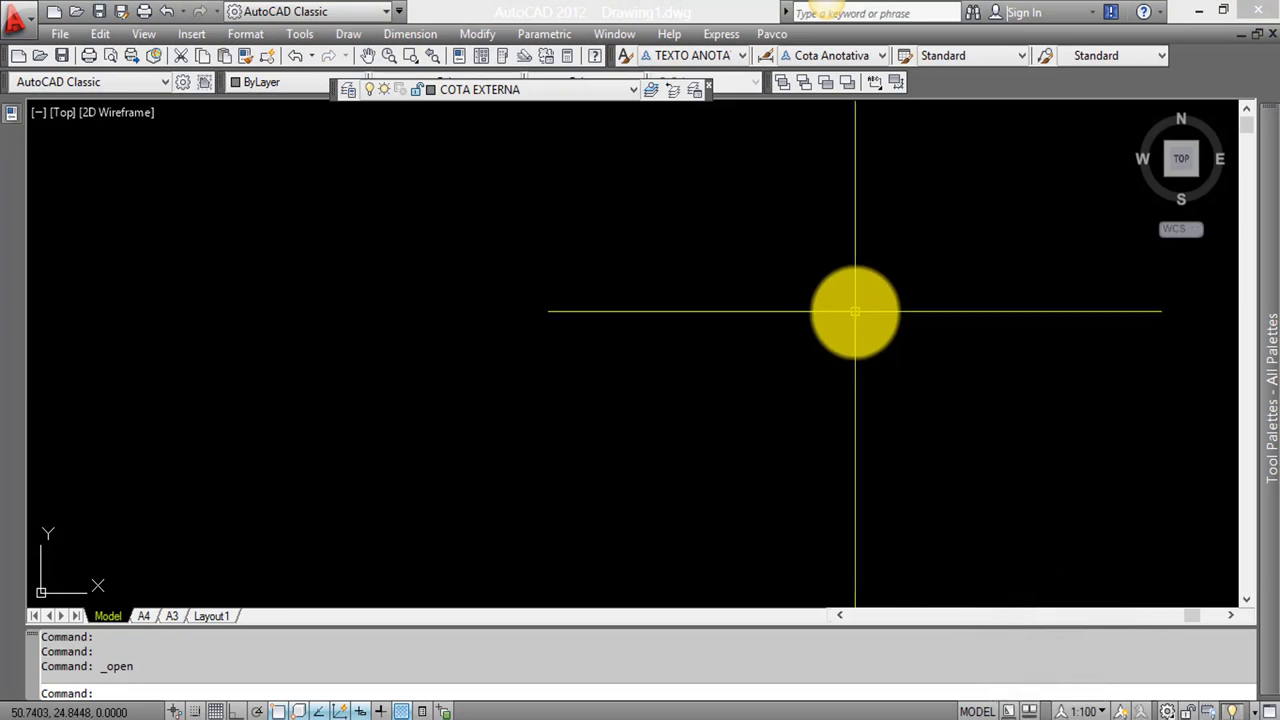
- Open silla ejemplo.dxf from Descargas with Files of type set to DXF (*.dxf)
click(20, 24)
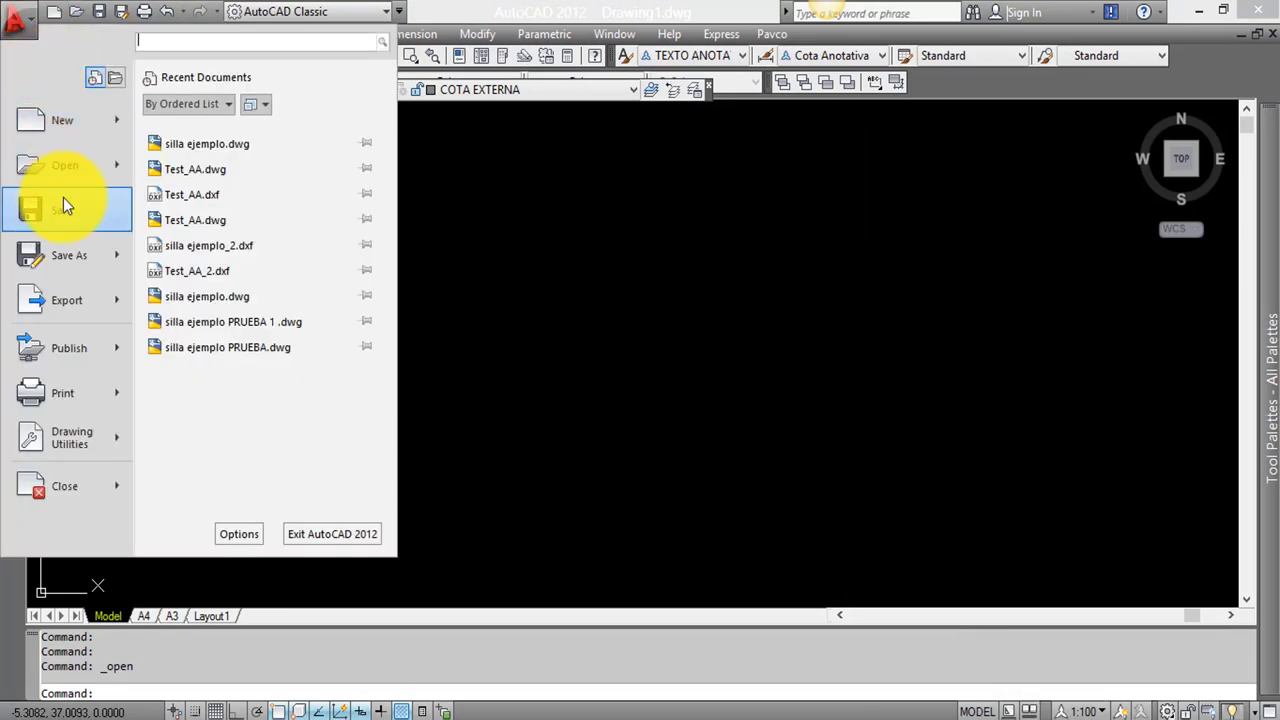
click(576, 274)
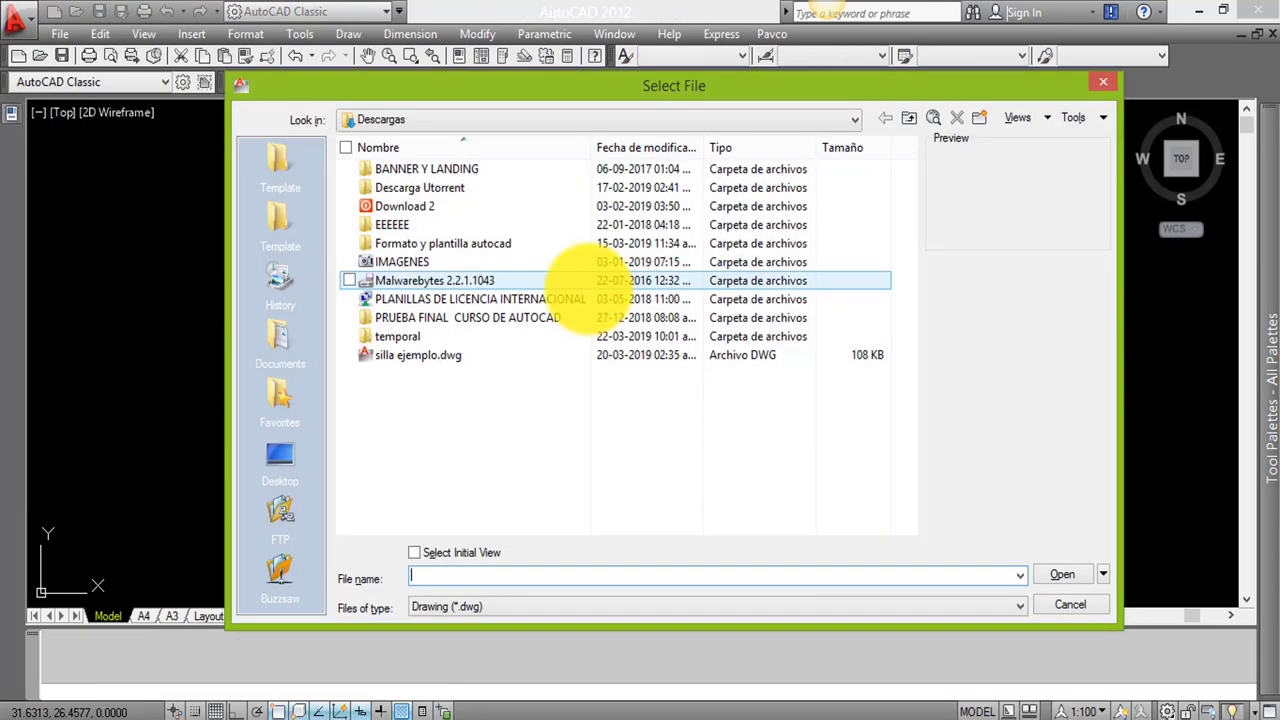
click(713, 606)
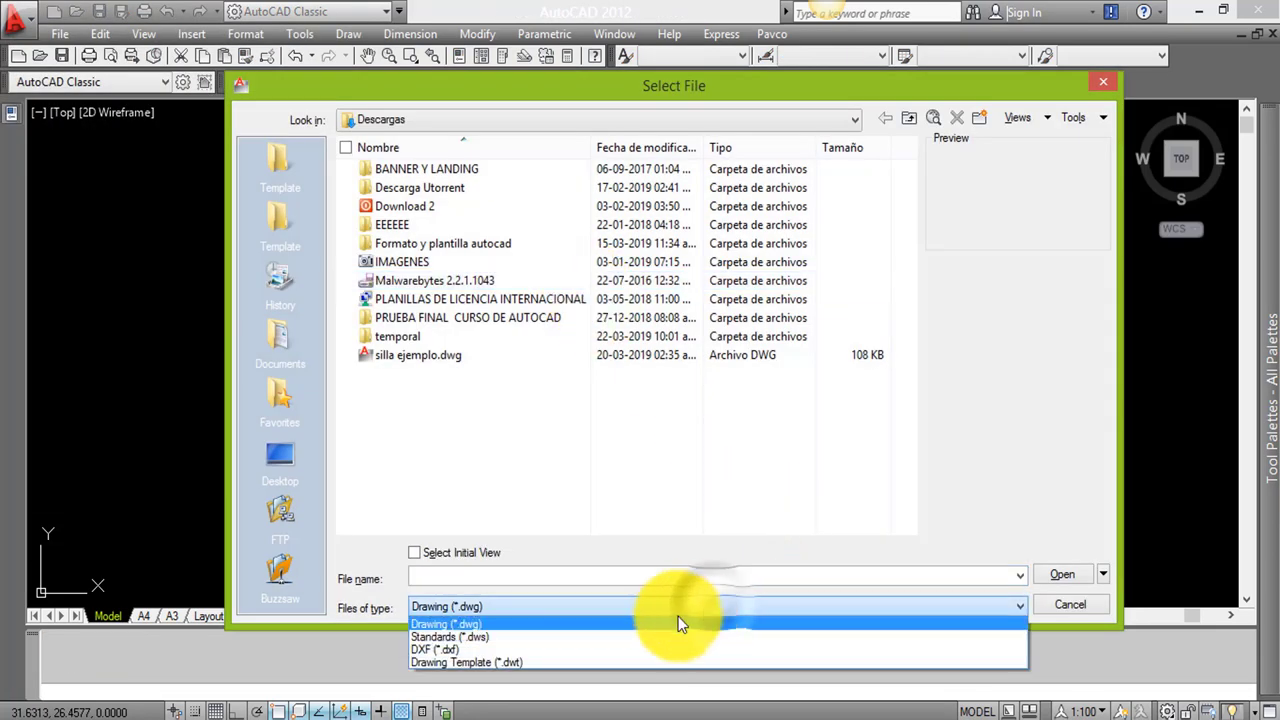
click(426, 649)
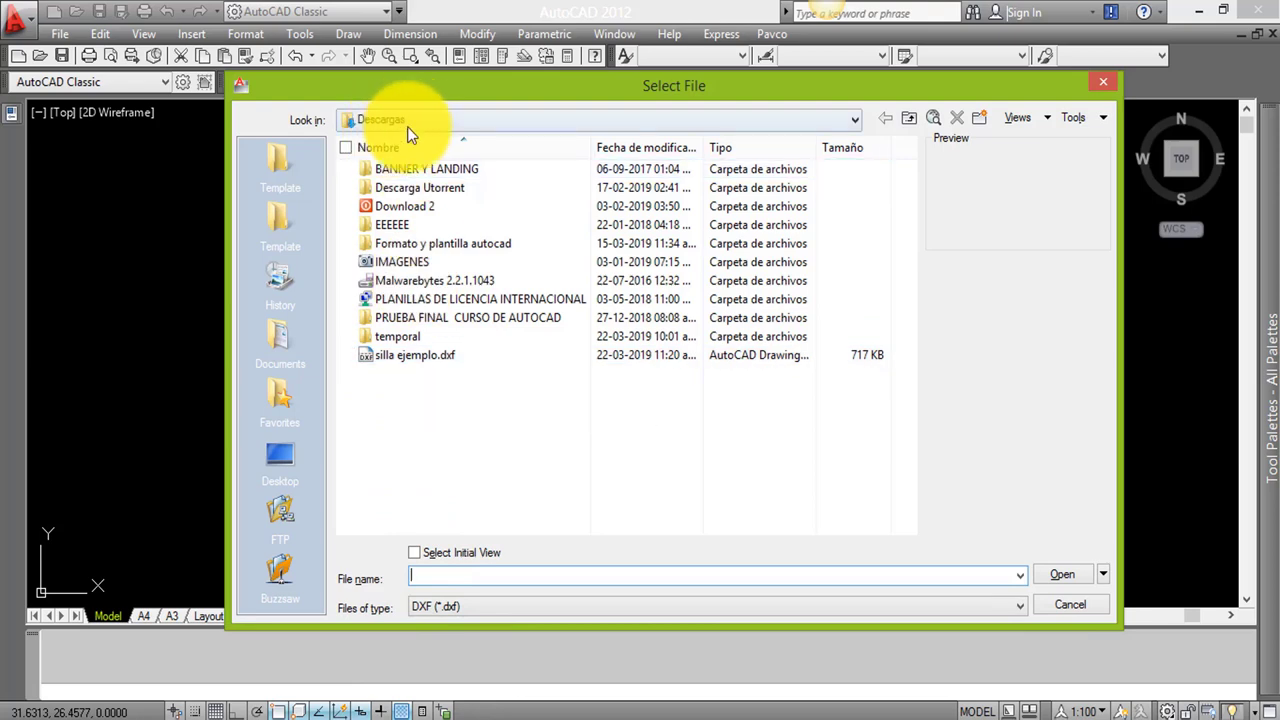
click(412, 354)
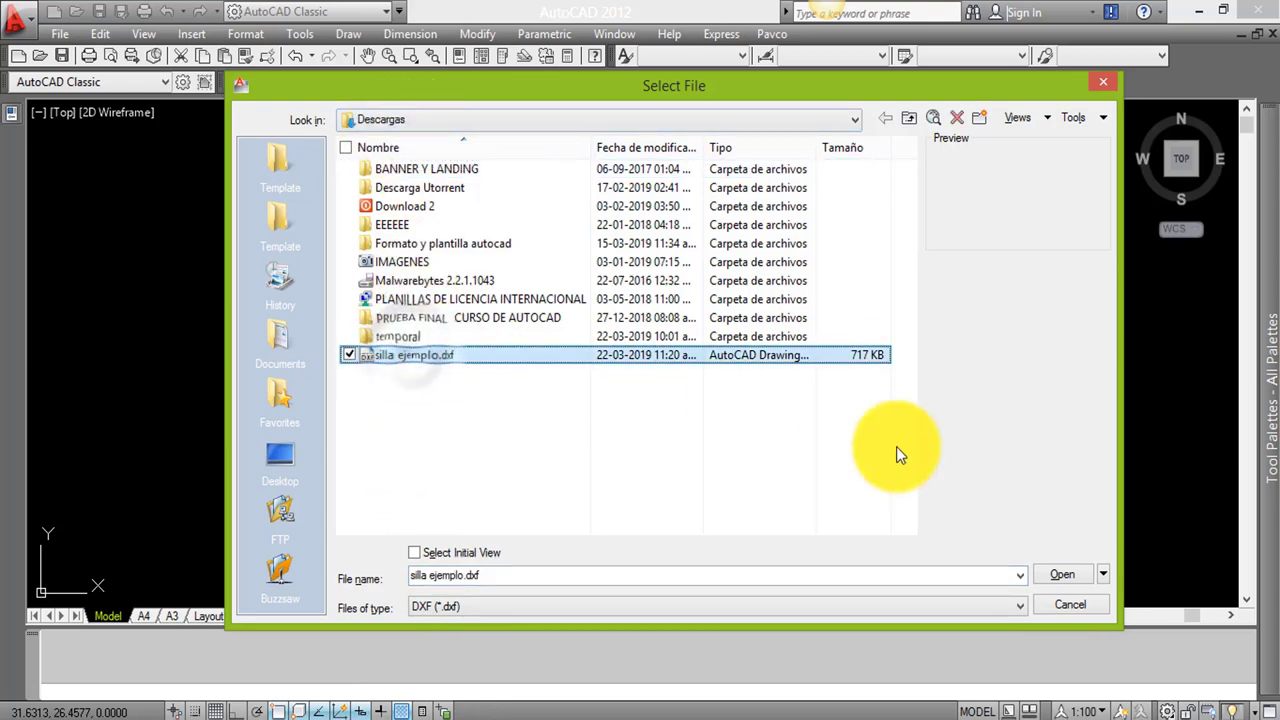
click(1060, 575)
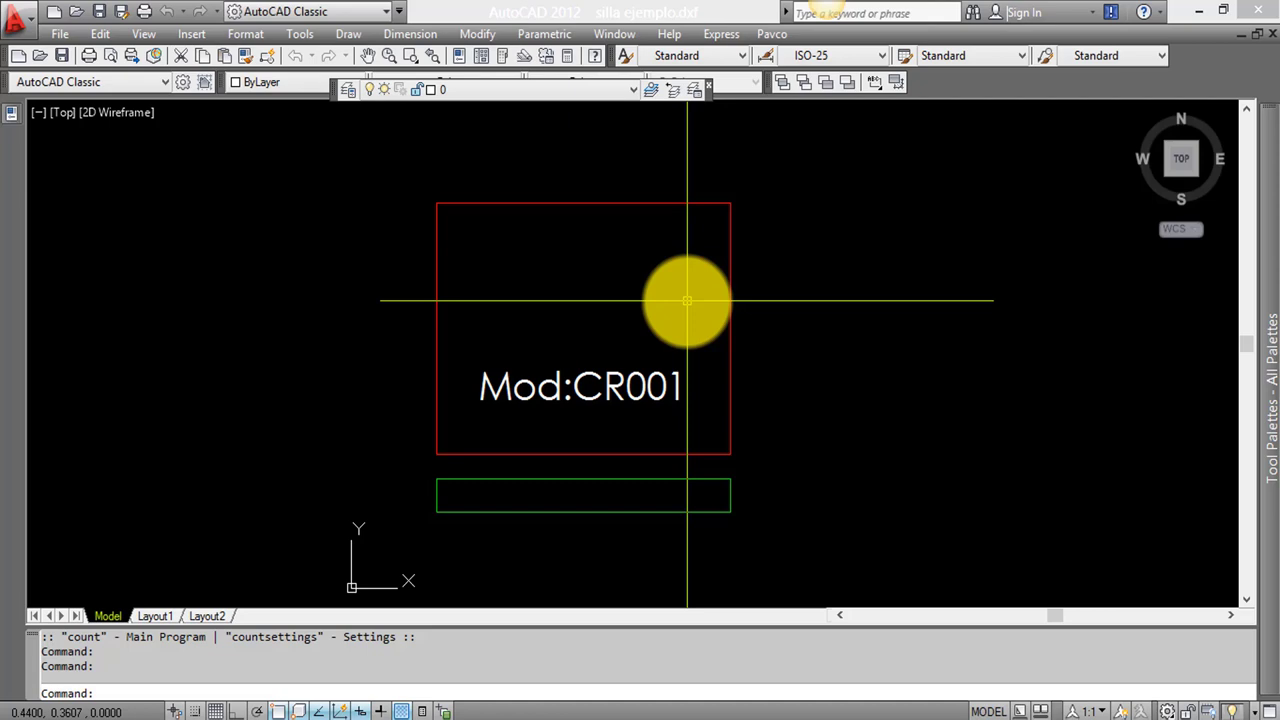
scroll(678, 330, down, 2)
- Switch the chair block's visibility to Largo > Recto (Mod:LR003) and recentre the drawing
scroll(660, 388, down, 2)
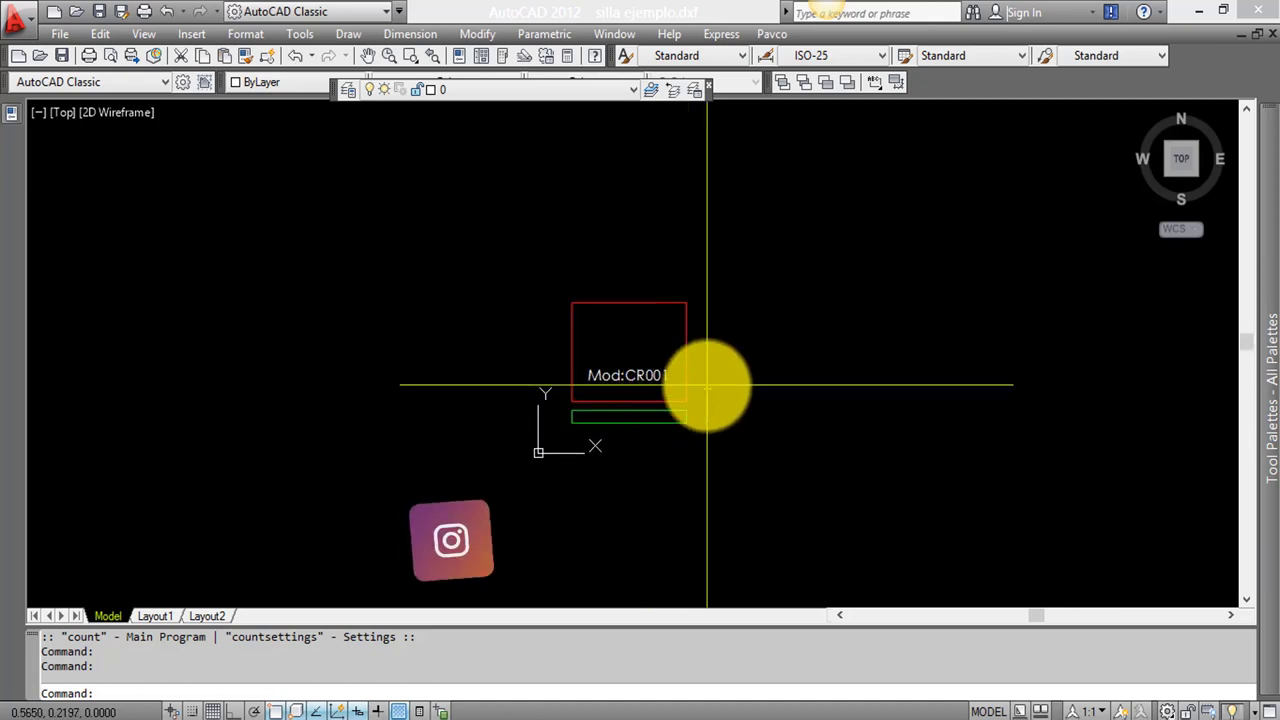
click(716, 383)
click(672, 381)
scroll(620, 333, up, 4)
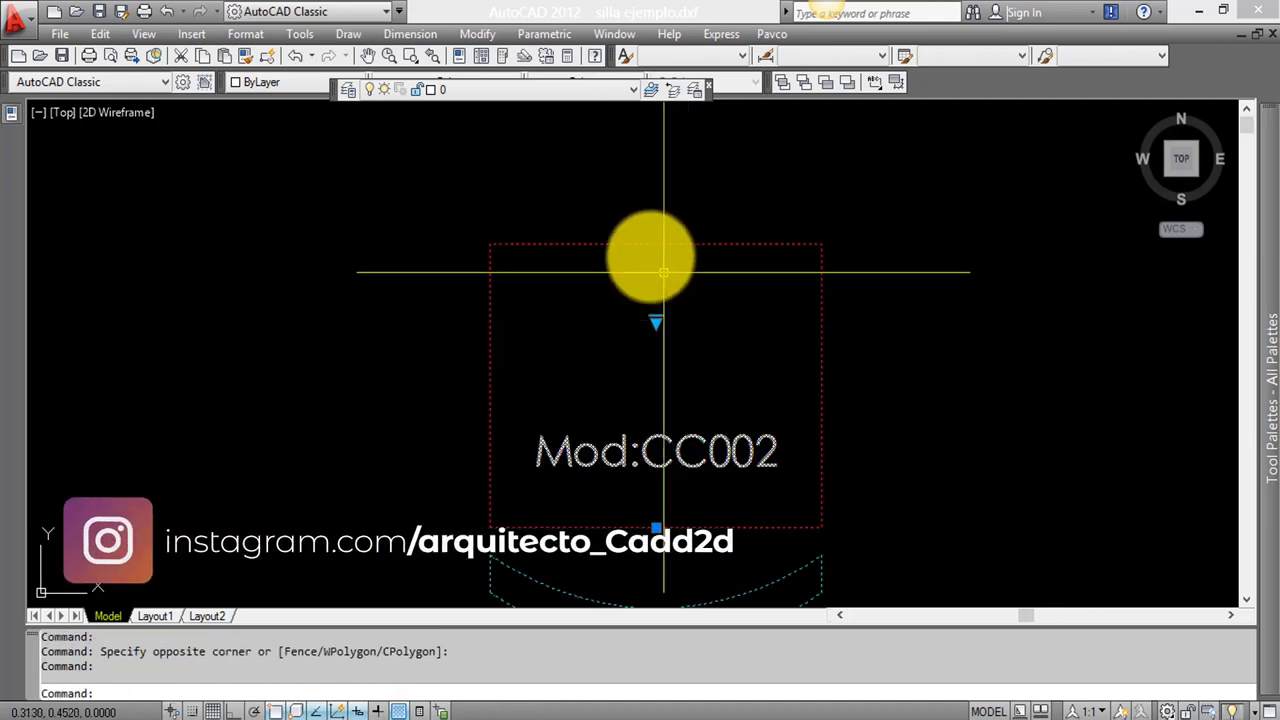
click(597, 230)
mouse_move(680, 294)
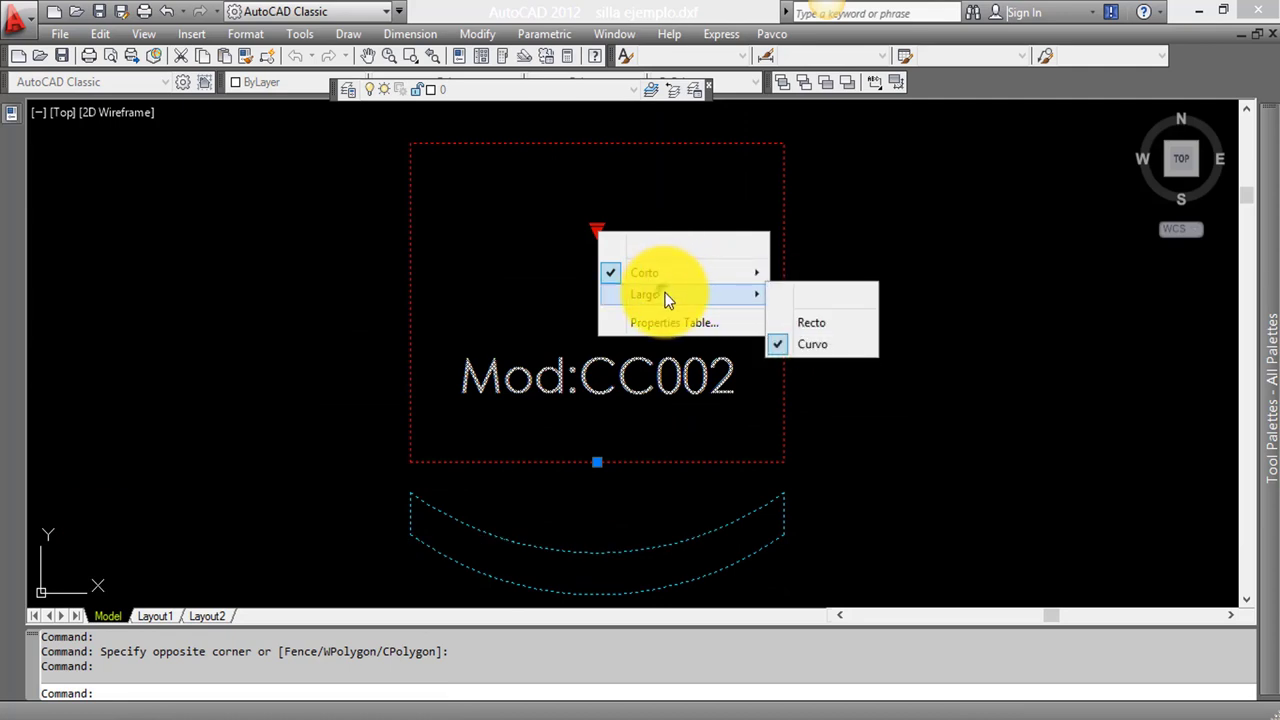
click(812, 322)
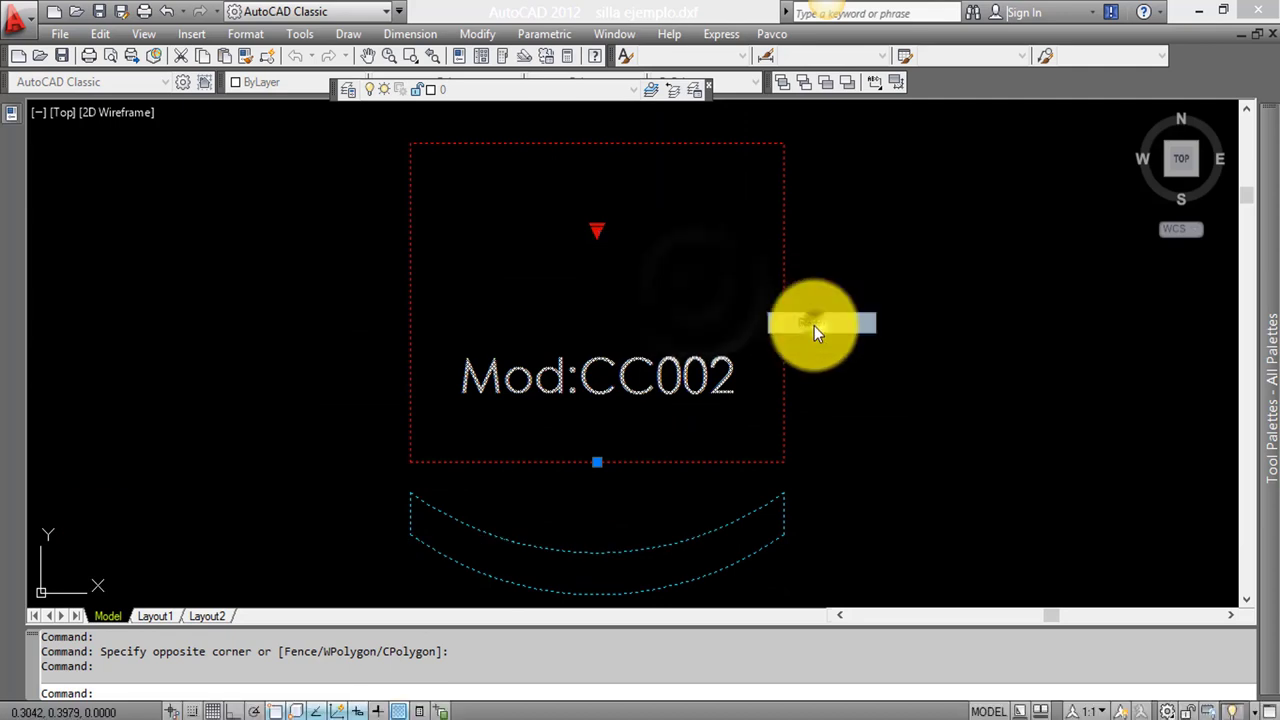
scroll(706, 333, down, 4)
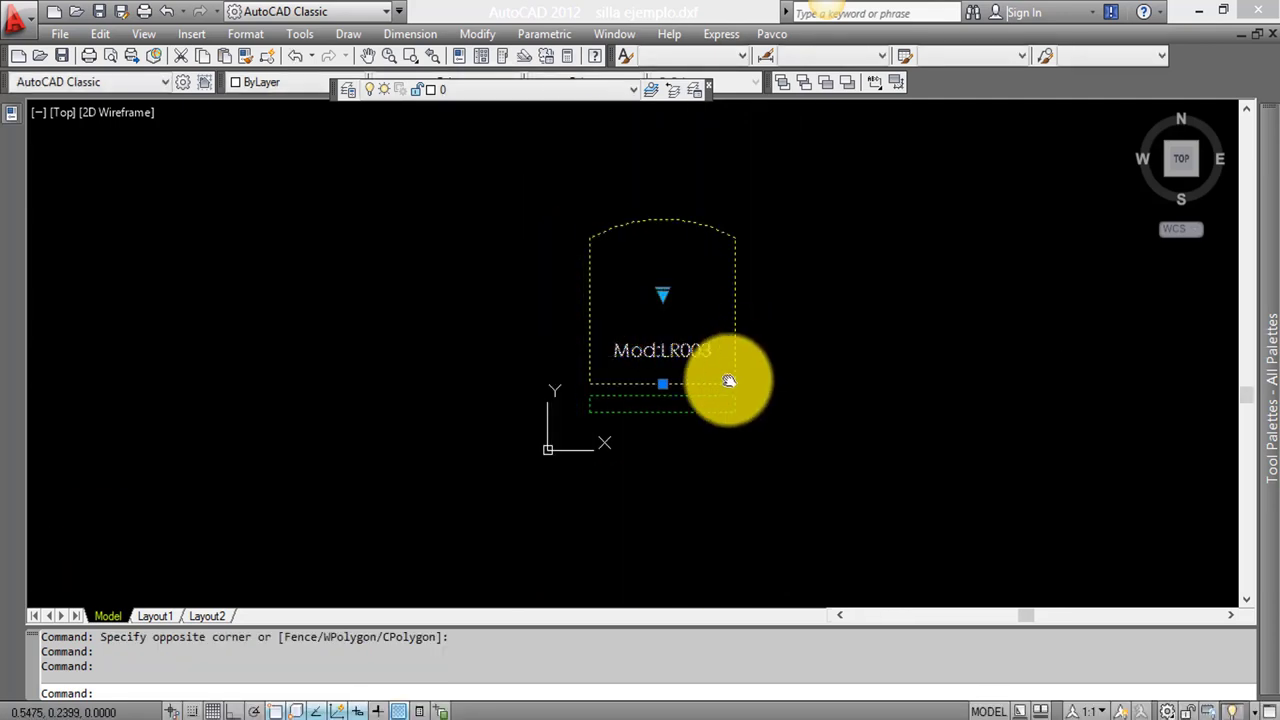
middle_drag(750, 360, 691, 397)
middle_drag(643, 363, 655, 360)
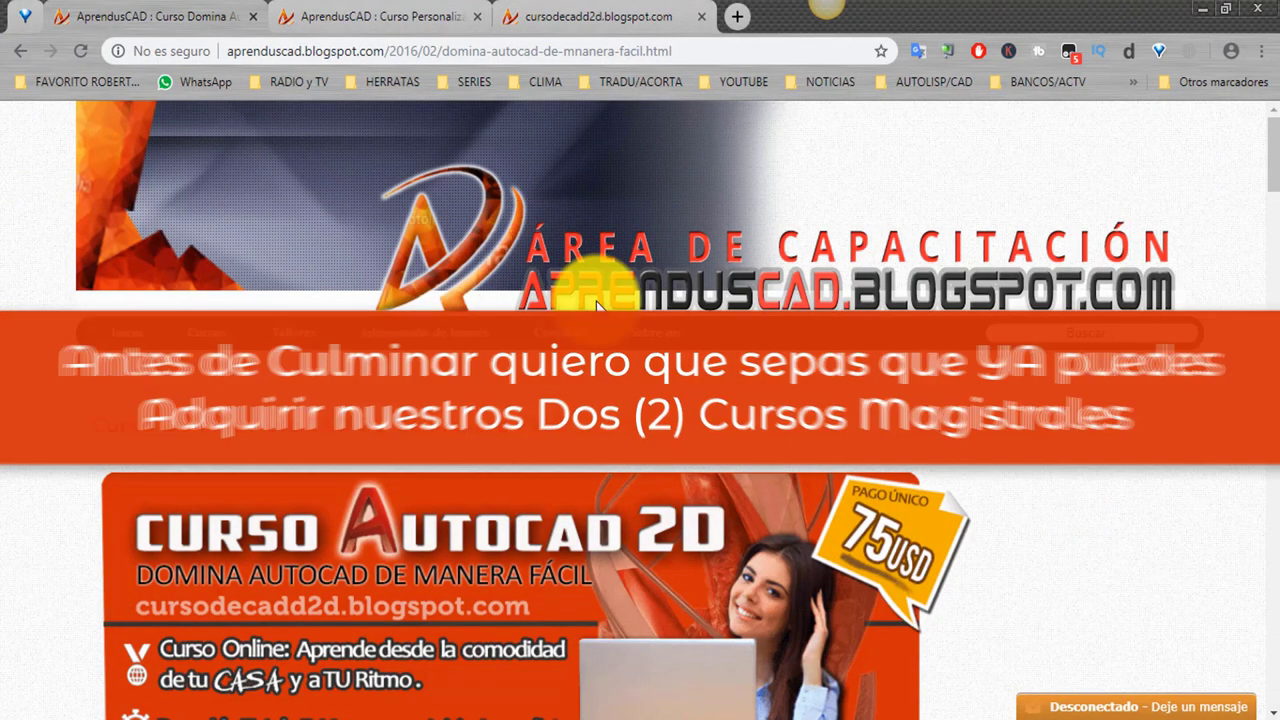
- Scroll the Curso Domina AutoCAD 2D page down to its testimonials
scroll(596, 301, down, 2)
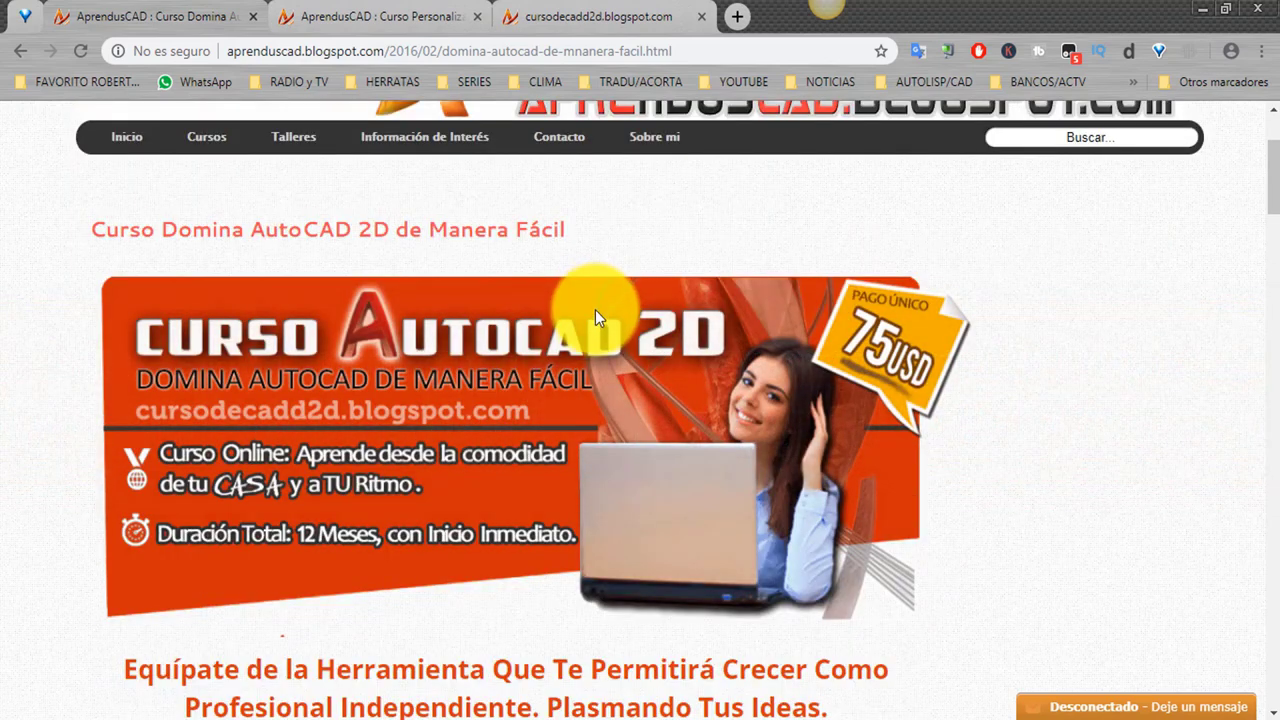
scroll(595, 317, down, 5)
scroll(421, 360, down, 7)
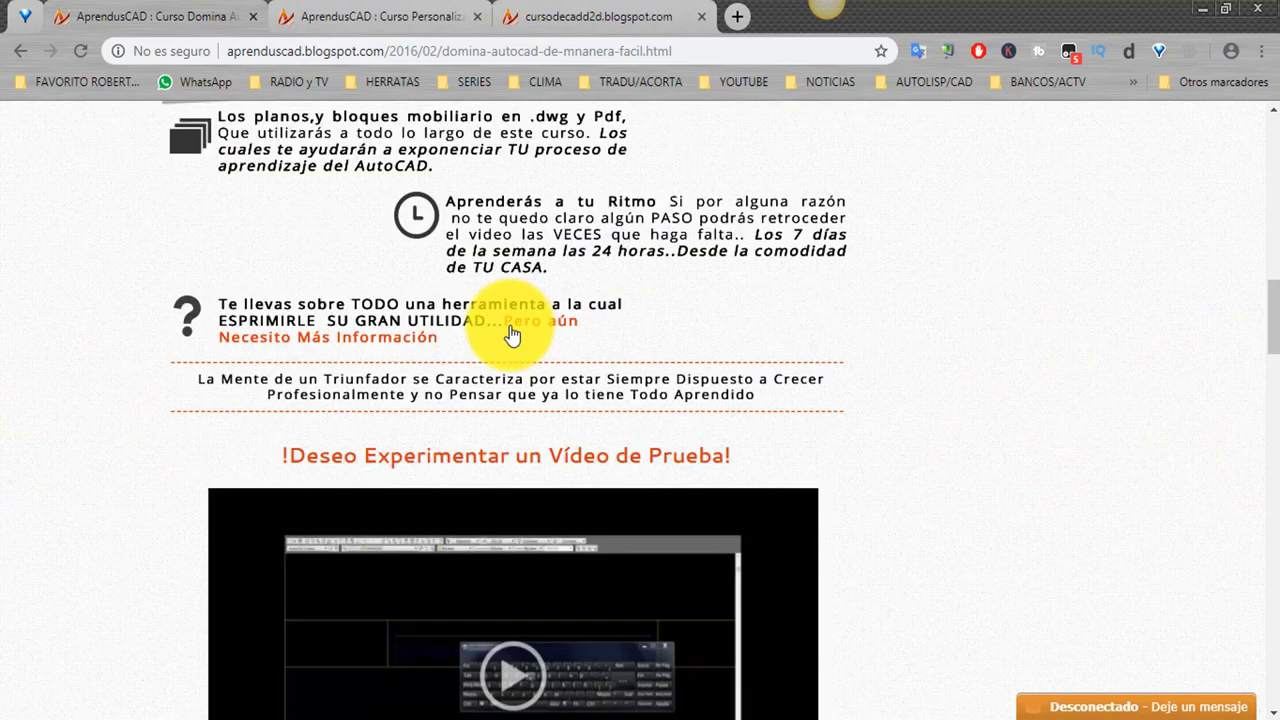
scroll(514, 314, up, 6)
scroll(700, 420, up, 1)
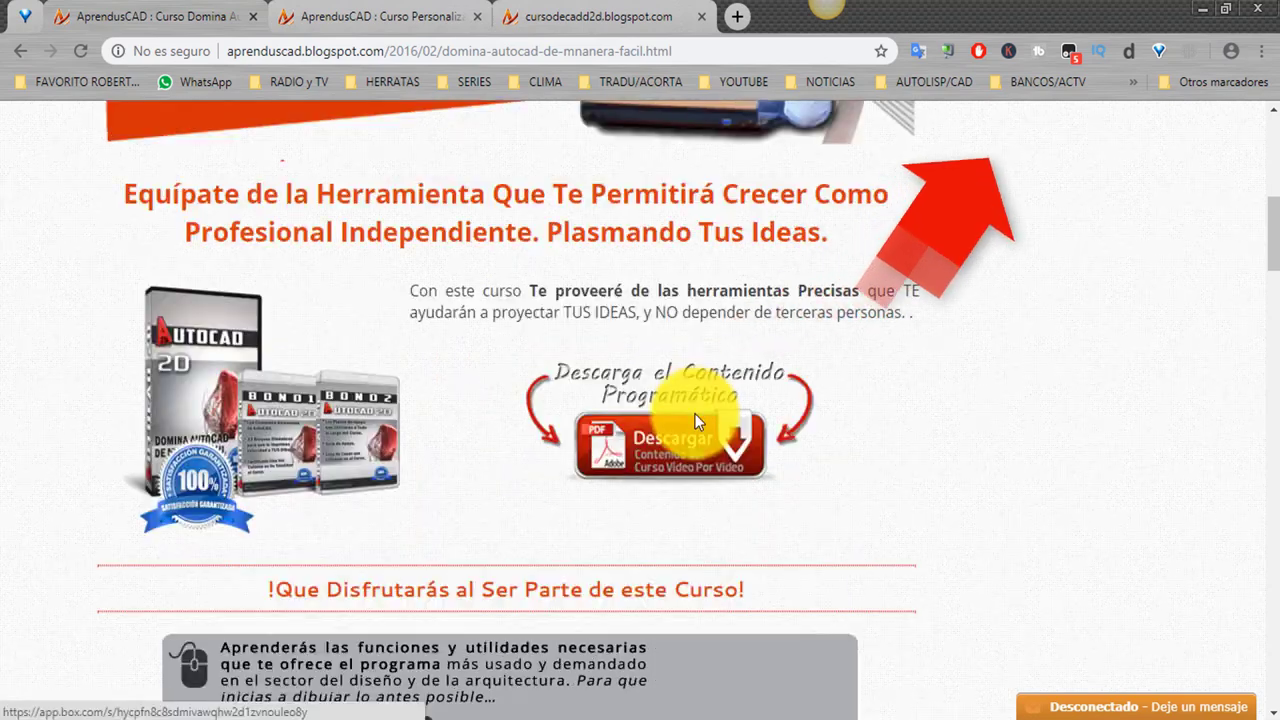
scroll(760, 410, down, 6)
scroll(650, 415, down, 7)
scroll(1041, 392, down, 9)
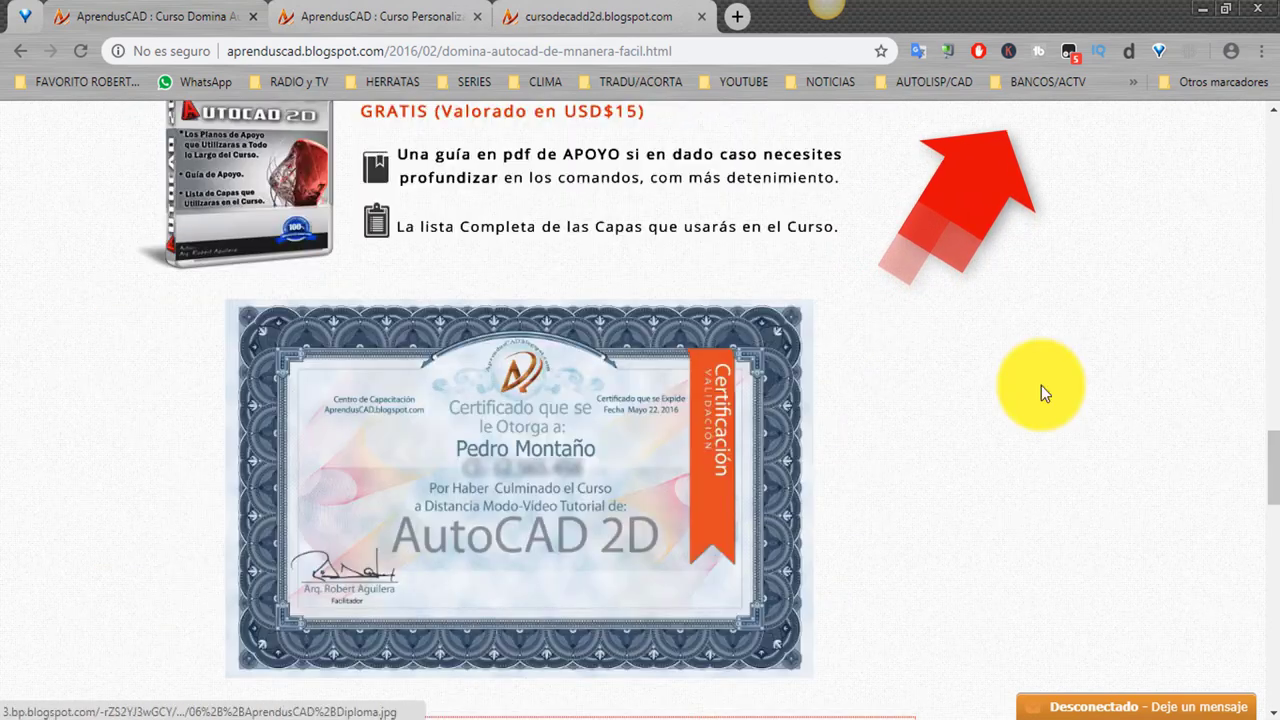
scroll(1041, 392, down, 5)
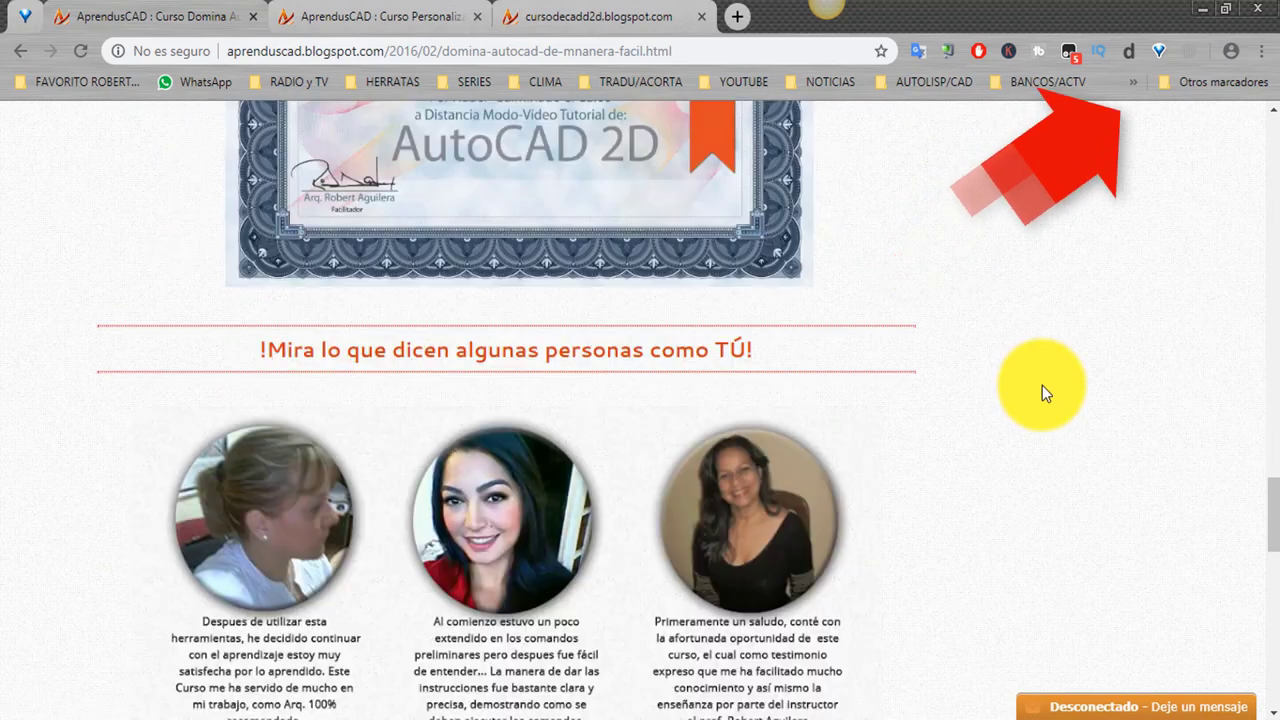
scroll(1042, 388, down, 3)
mouse_move(1273, 541)
mouse_down()
mouse_move(1273, 615)
mouse_move(1275, 225)
mouse_move(1257, 171)
mouse_move(1272, 150)
mouse_up()
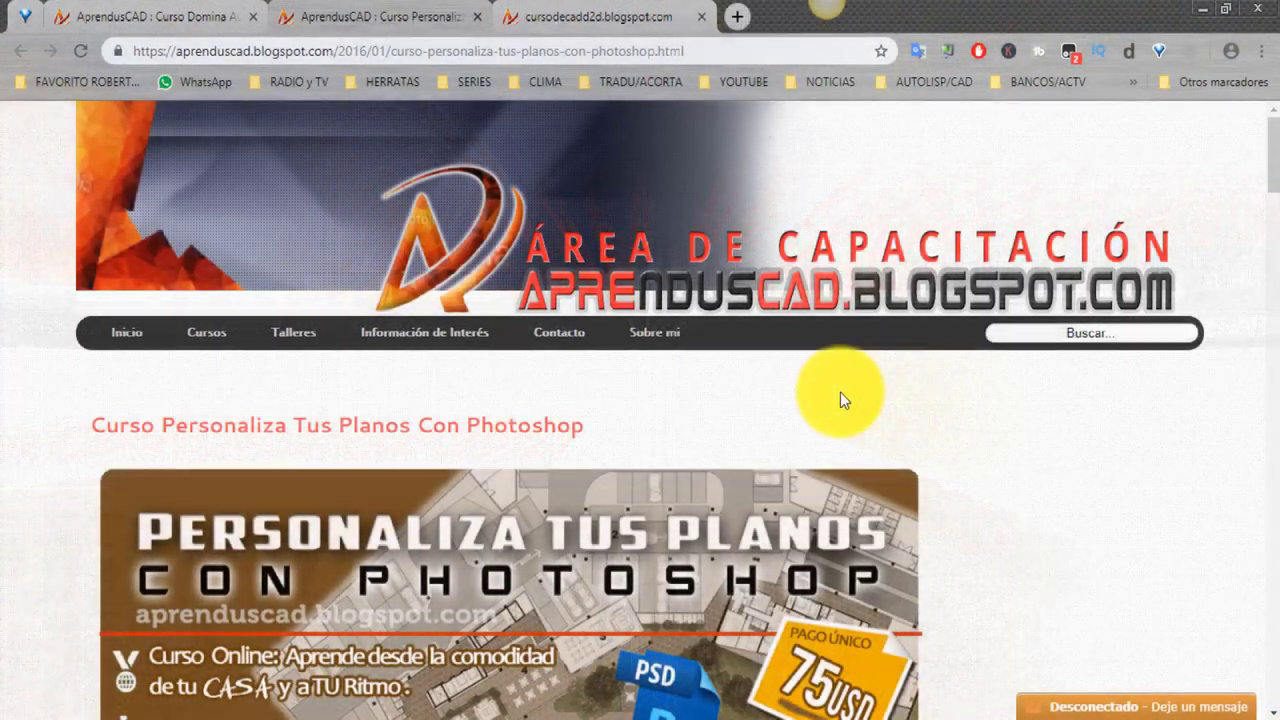
- Scroll the Photoshop plans course page down to its Bono gift sections
scroll(840, 392, down, 2)
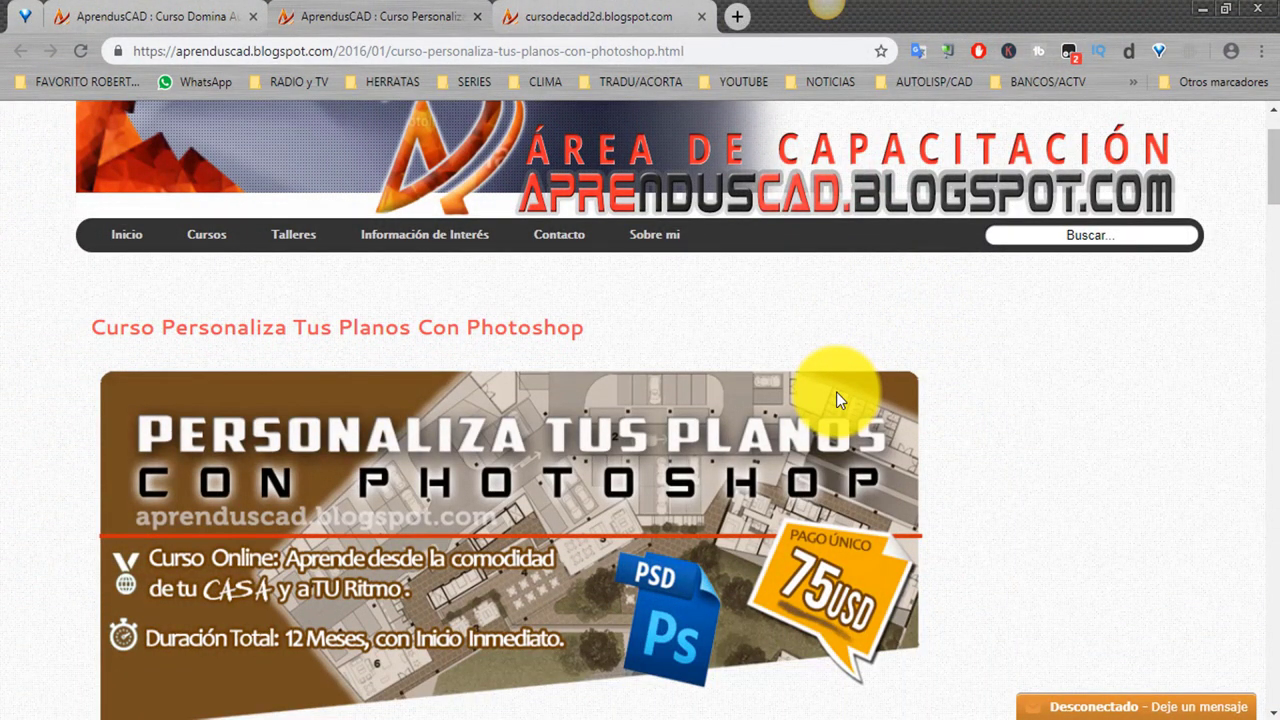
scroll(830, 388, down, 3)
scroll(830, 395, down, 2)
scroll(780, 420, down, 4)
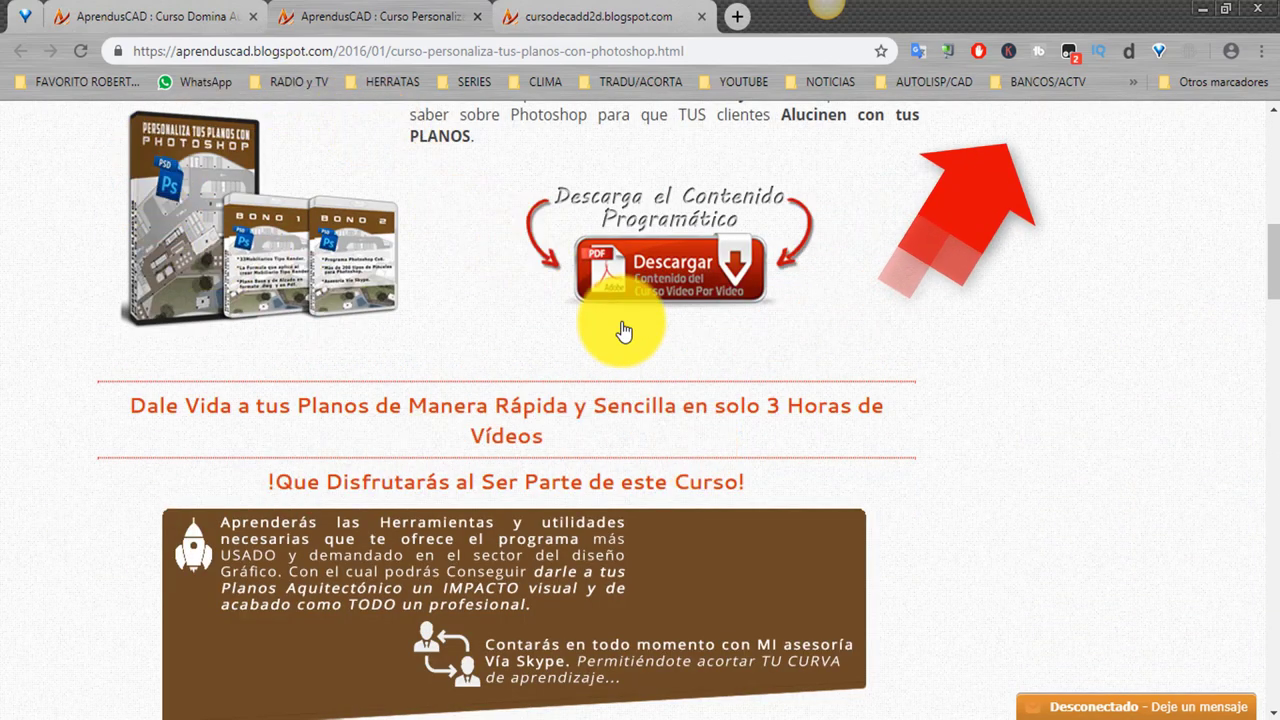
scroll(622, 331, down, 2)
scroll(622, 331, down, 3)
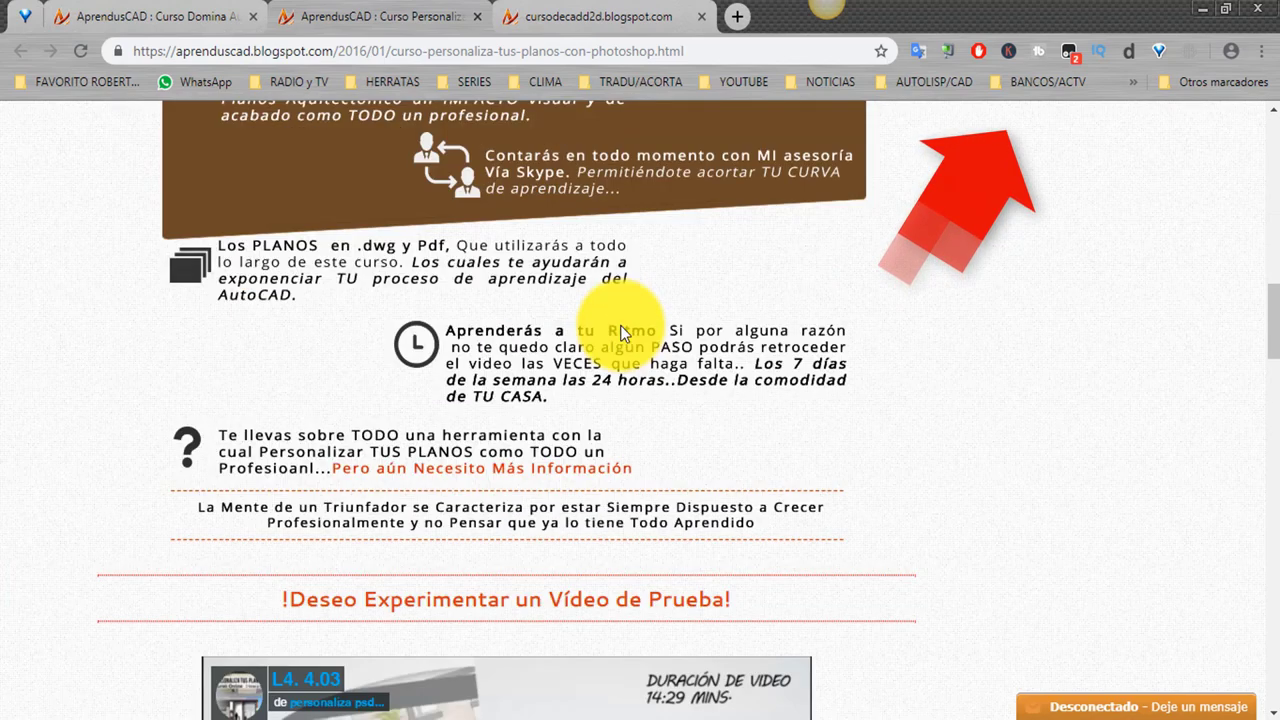
scroll(622, 345, down, 4)
scroll(622, 365, down, 3)
scroll(600, 380, down, 2)
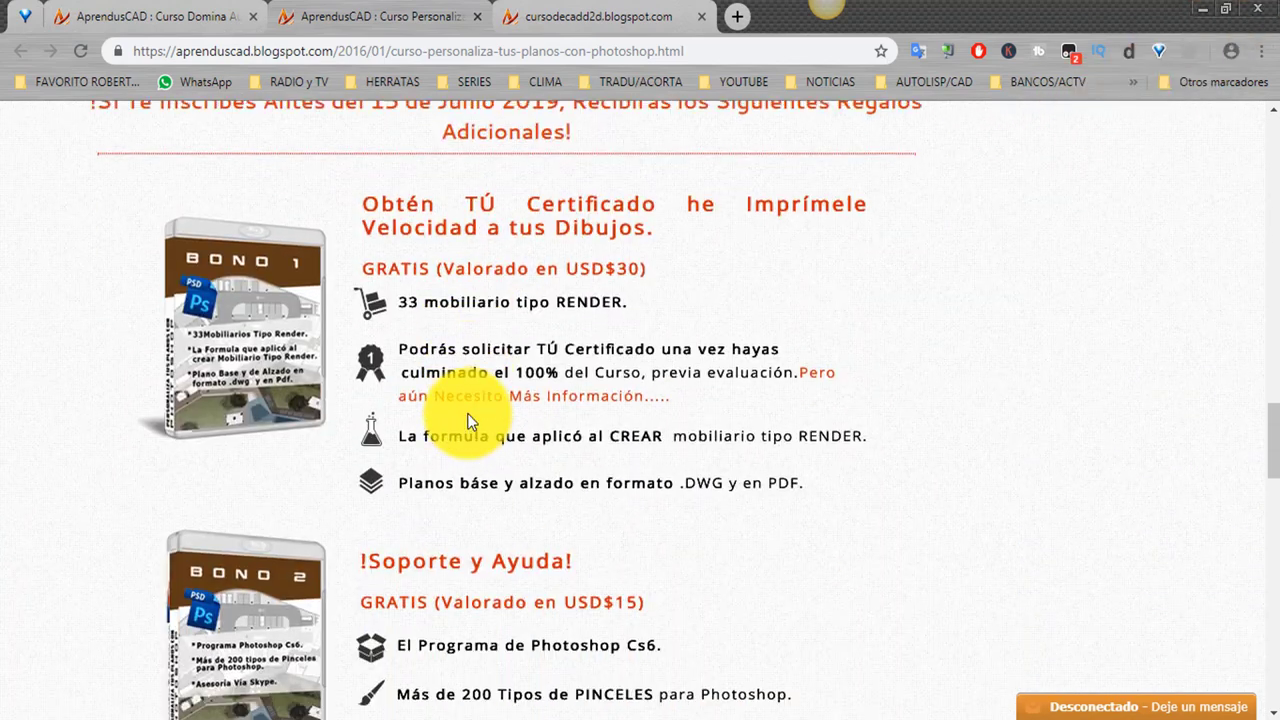
scroll(563, 423, down, 1)
- Scroll back up and switch to the cursodecadd2d.blogspot.com blog
scroll(563, 423, up, 1)
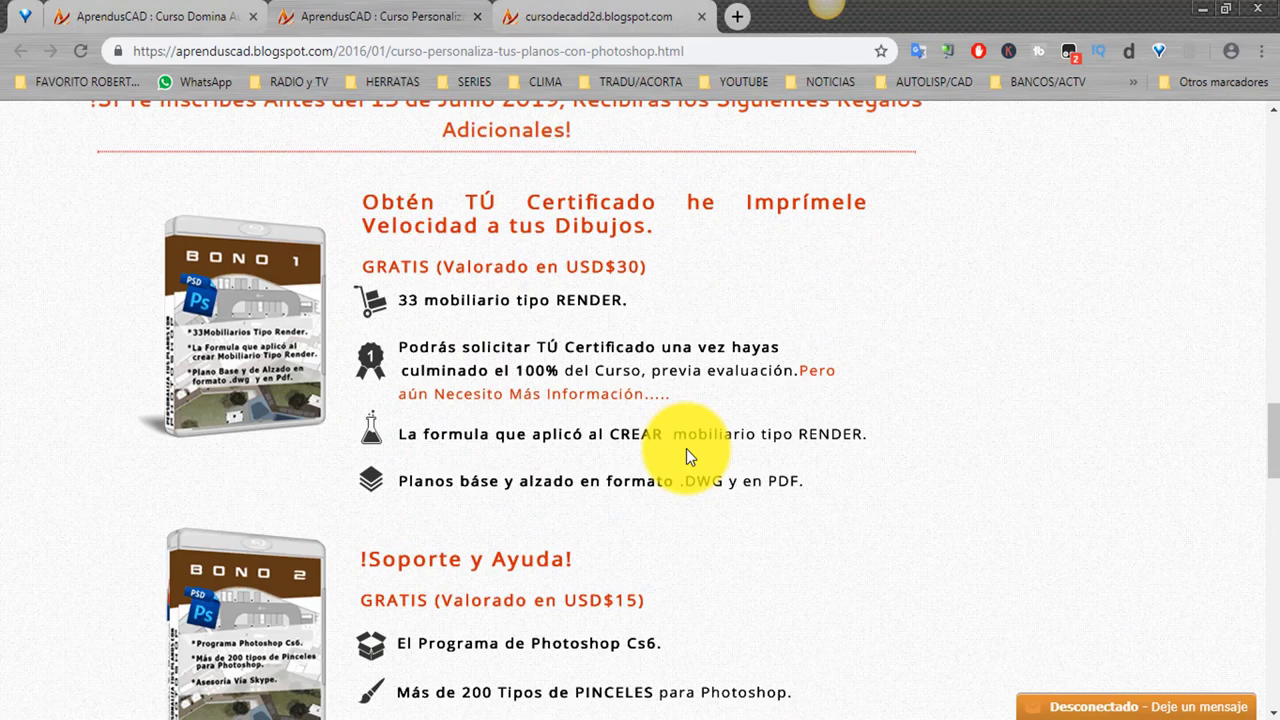
scroll(929, 437, up, 4)
scroll(929, 437, up, 3)
scroll(929, 437, up, 6)
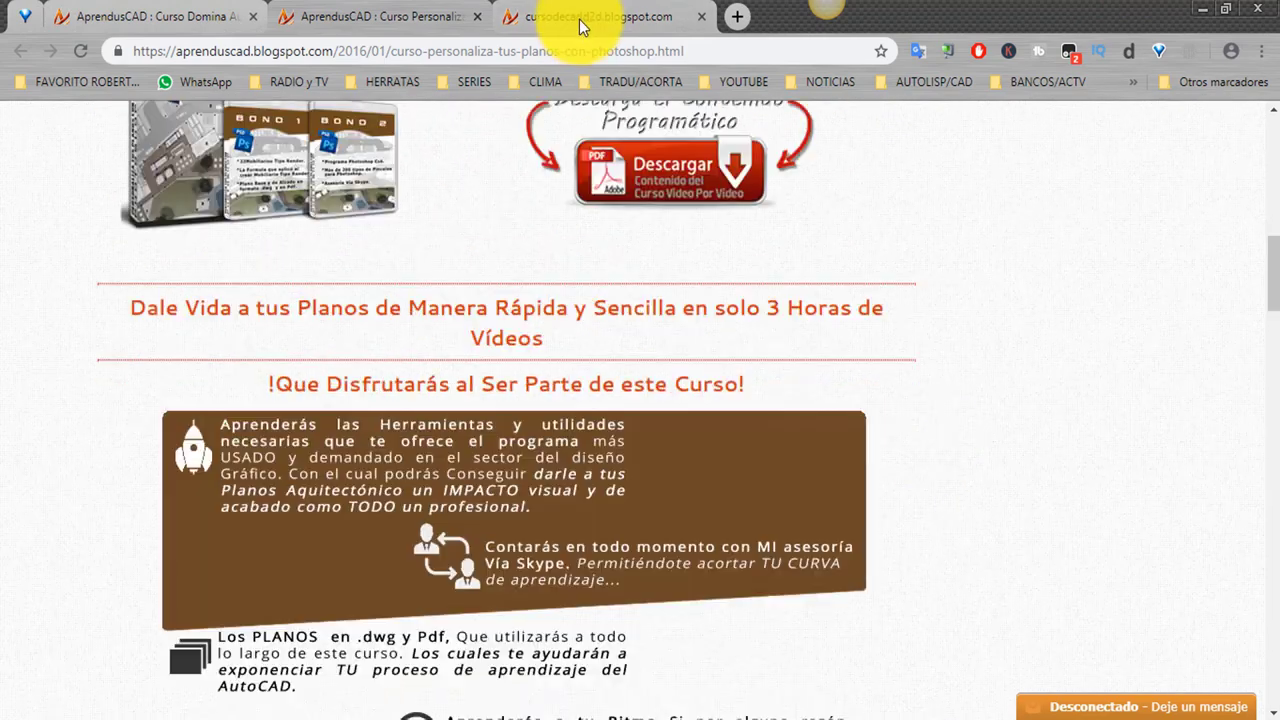
click(580, 24)
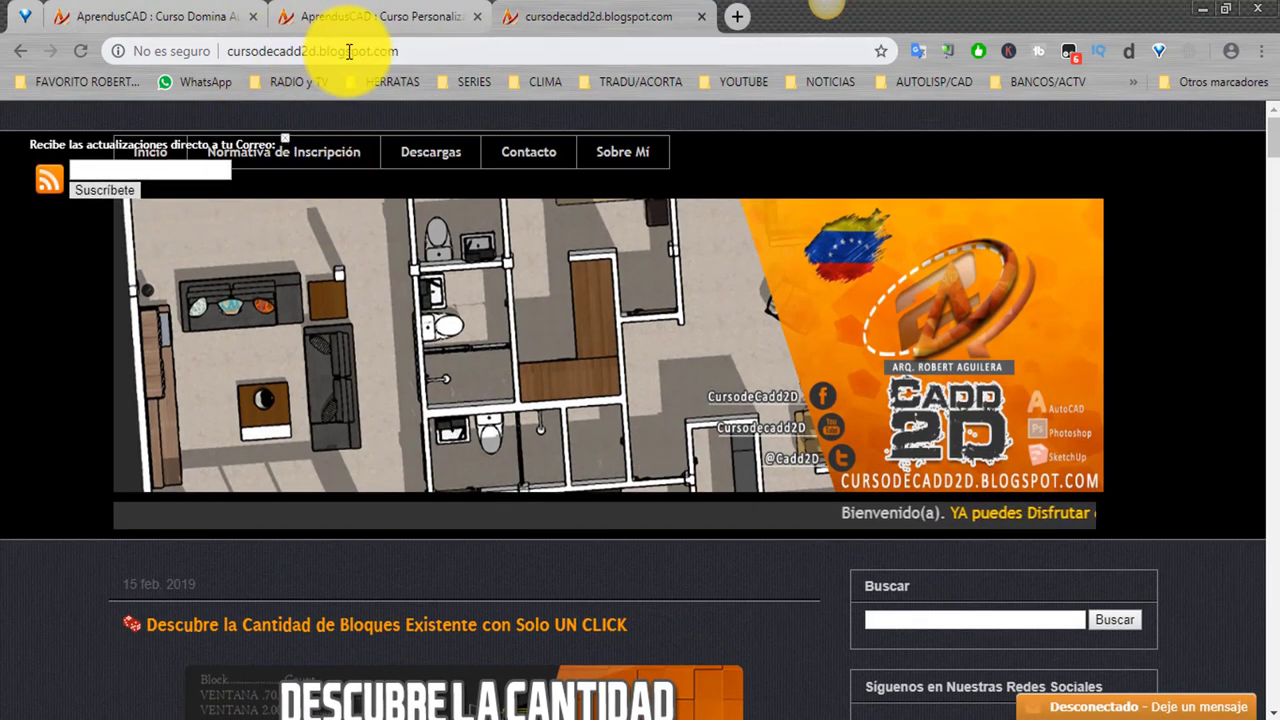
- Scroll the blog home page down to the sidebar banners, including 75 Bloques Dinámicos para AutoCAD
scroll(737, 340, down, 2)
scroll(735, 344, down, 3)
scroll(1108, 409, down, 4)
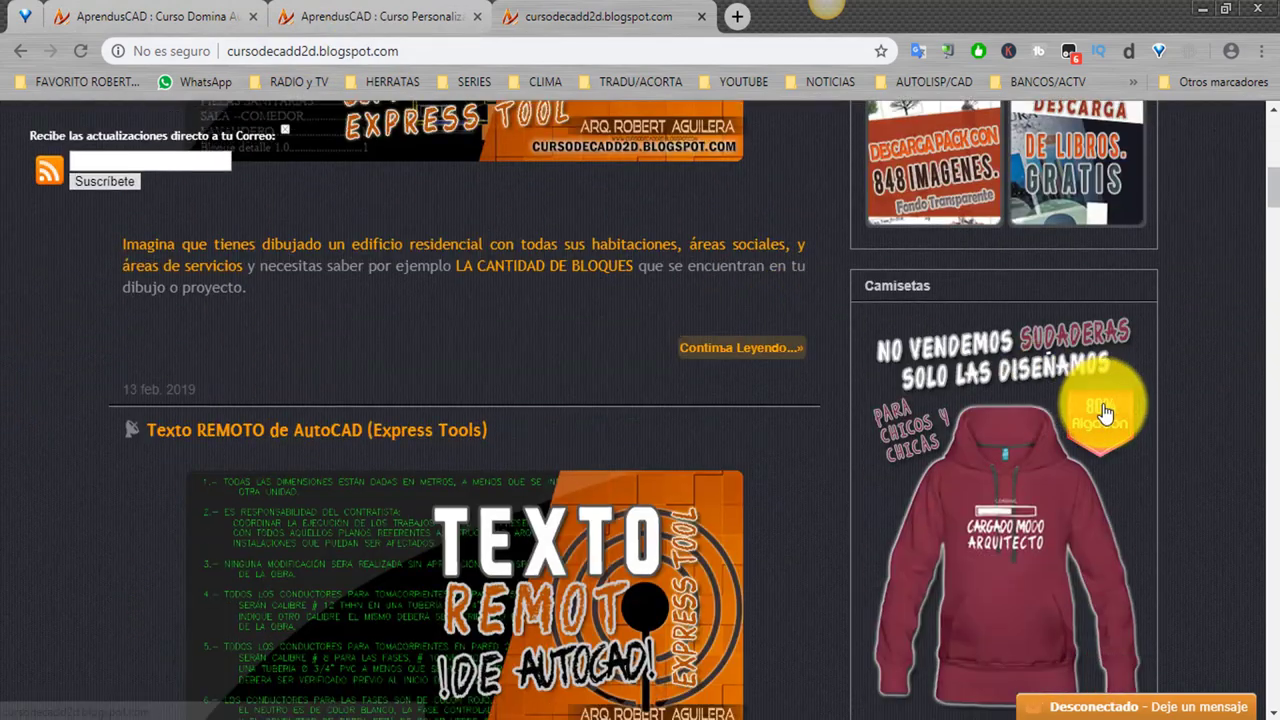
scroll(1100, 409, down, 1)
scroll(1097, 408, down, 2)
scroll(1097, 408, down, 3)
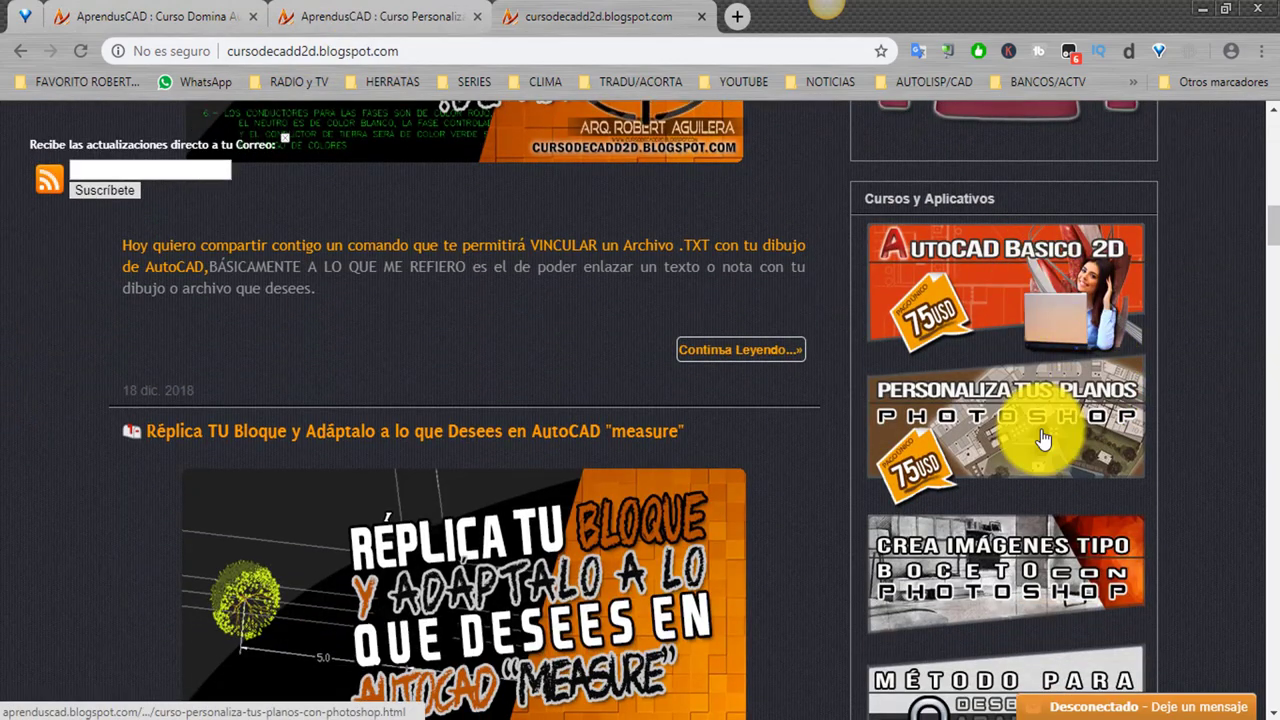
scroll(1043, 437, down, 1)
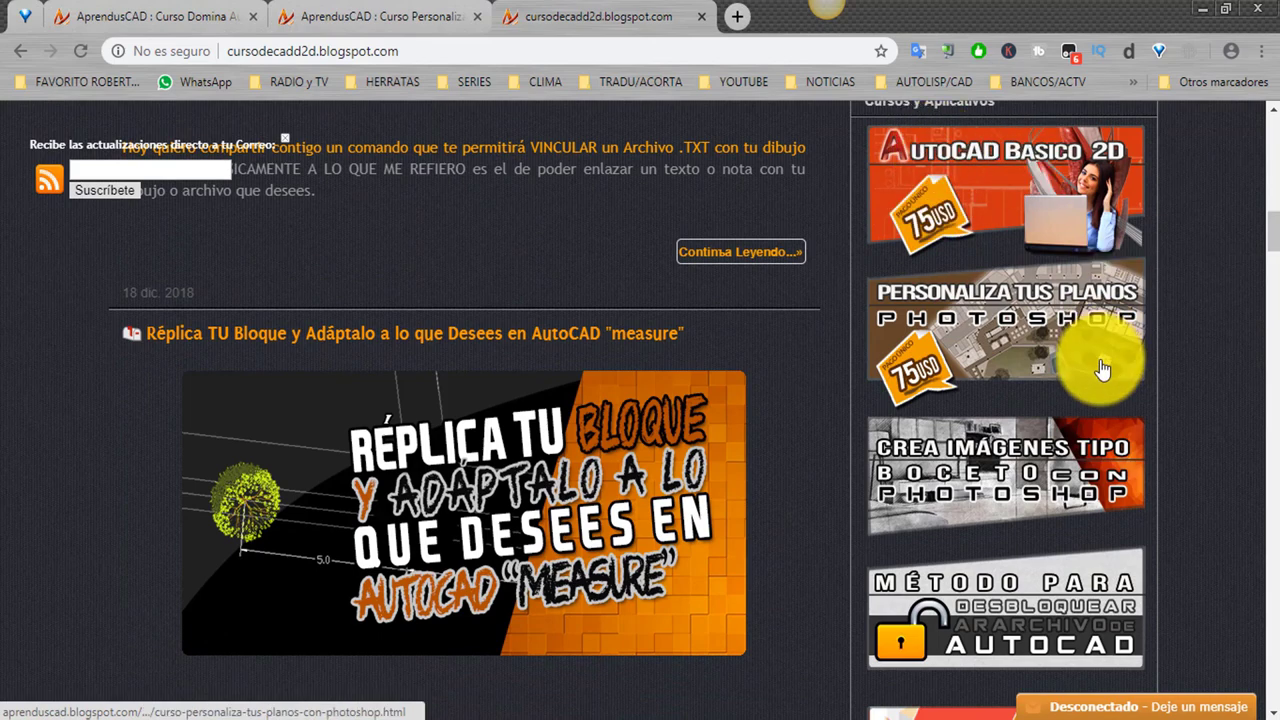
scroll(1048, 401, down, 1)
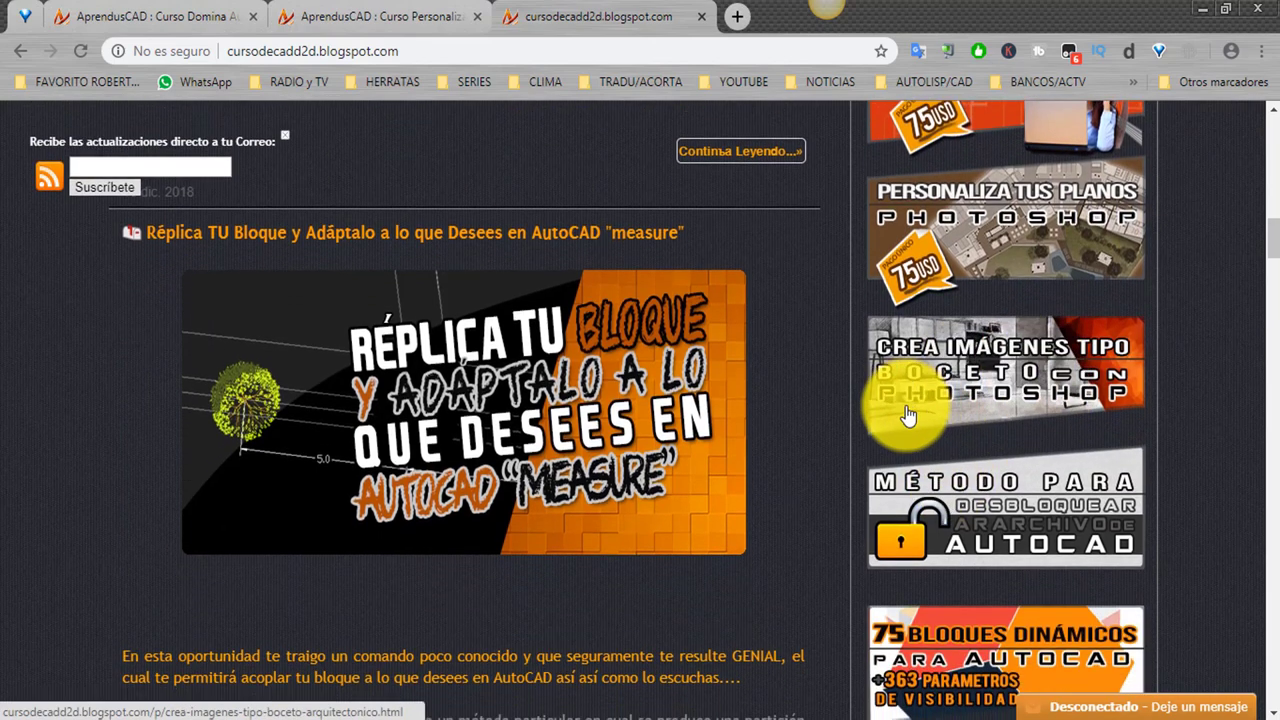
scroll(906, 406, down, 2)
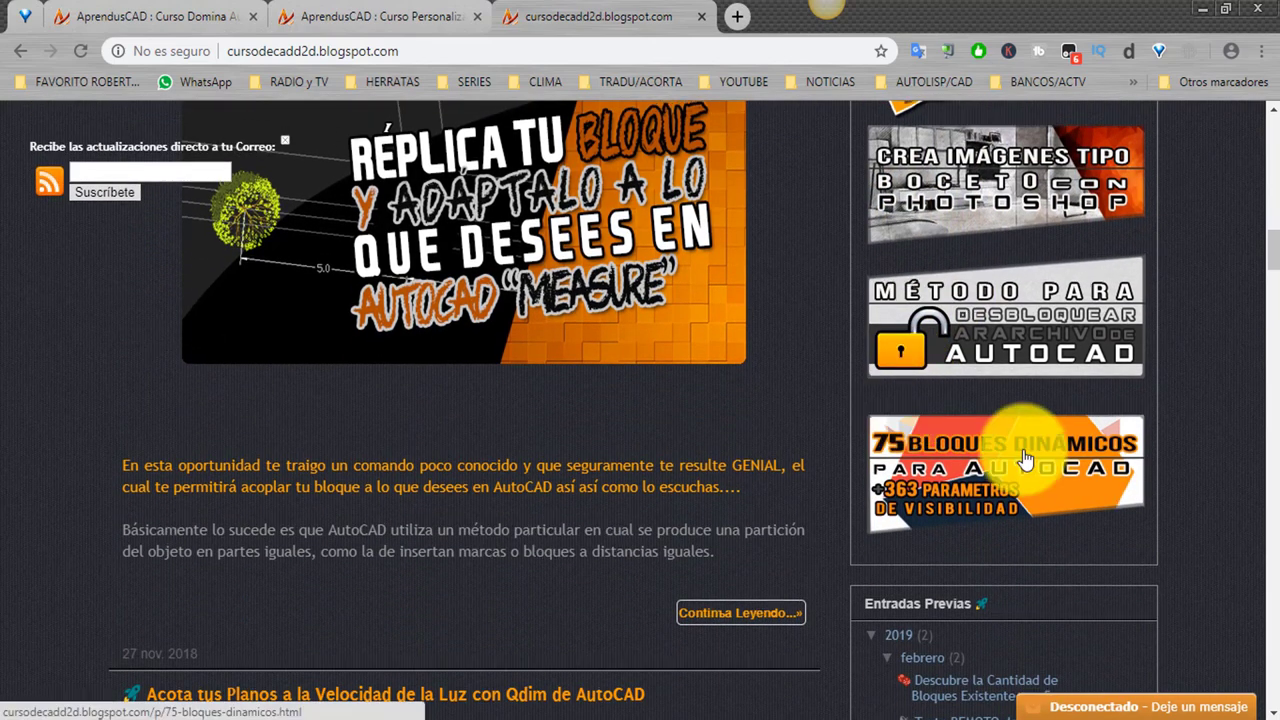
scroll(1020, 460, up, 2)
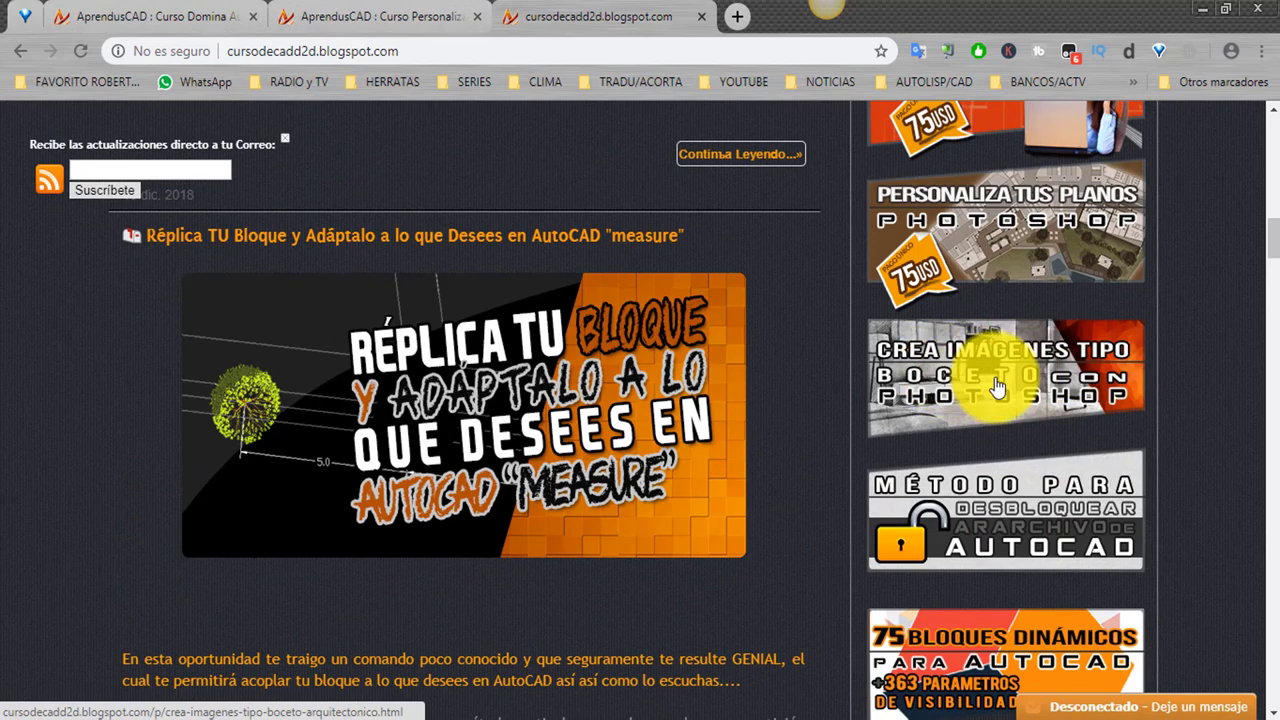
scroll(1020, 400, down, 1)
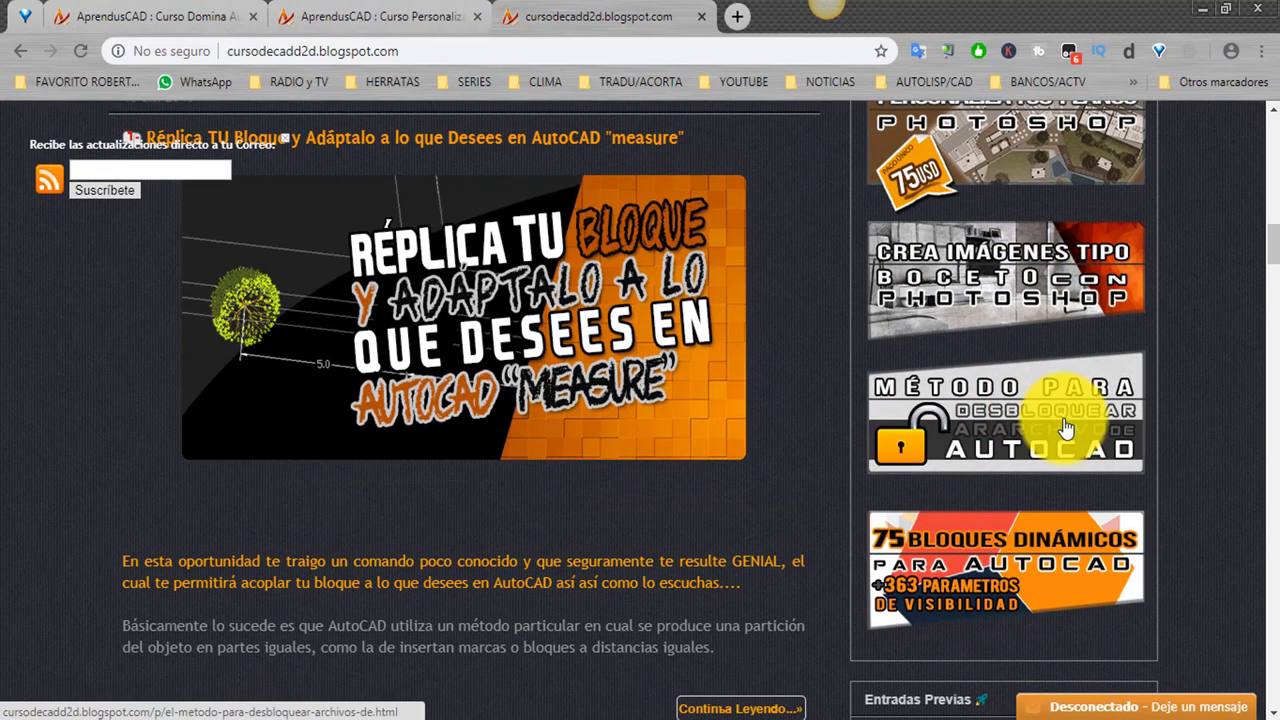
scroll(1068, 428, down, 1)
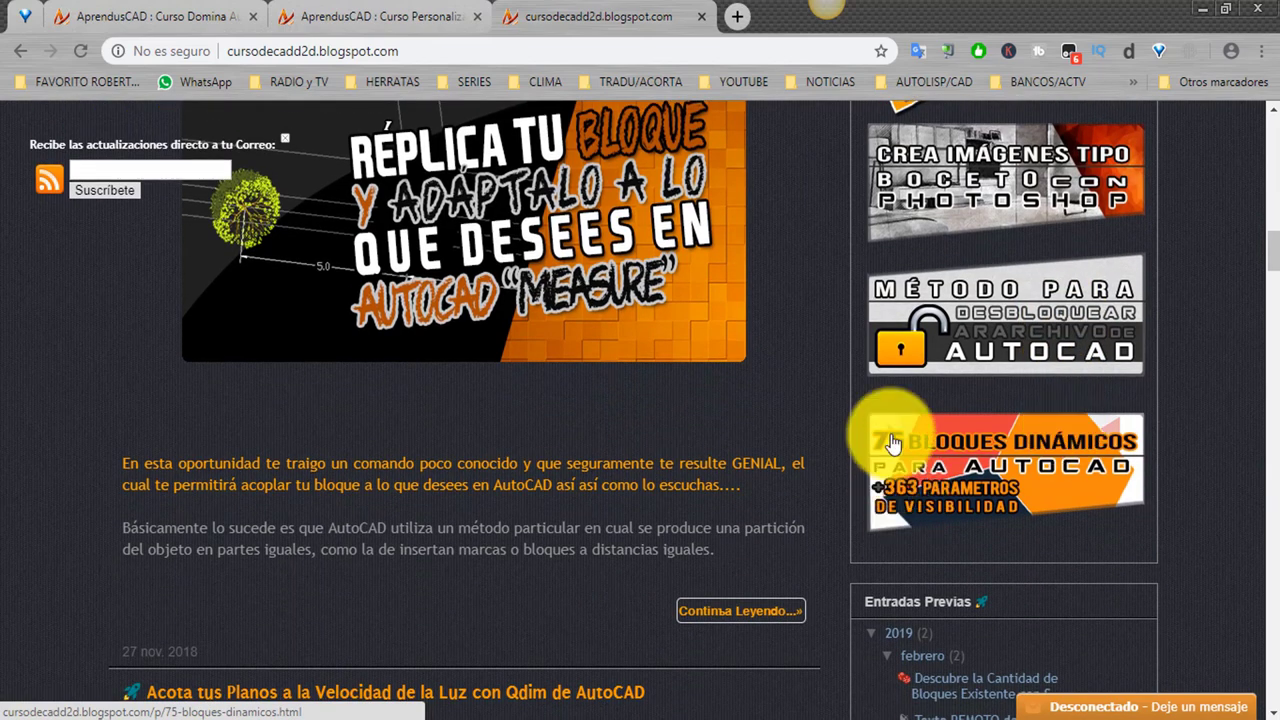